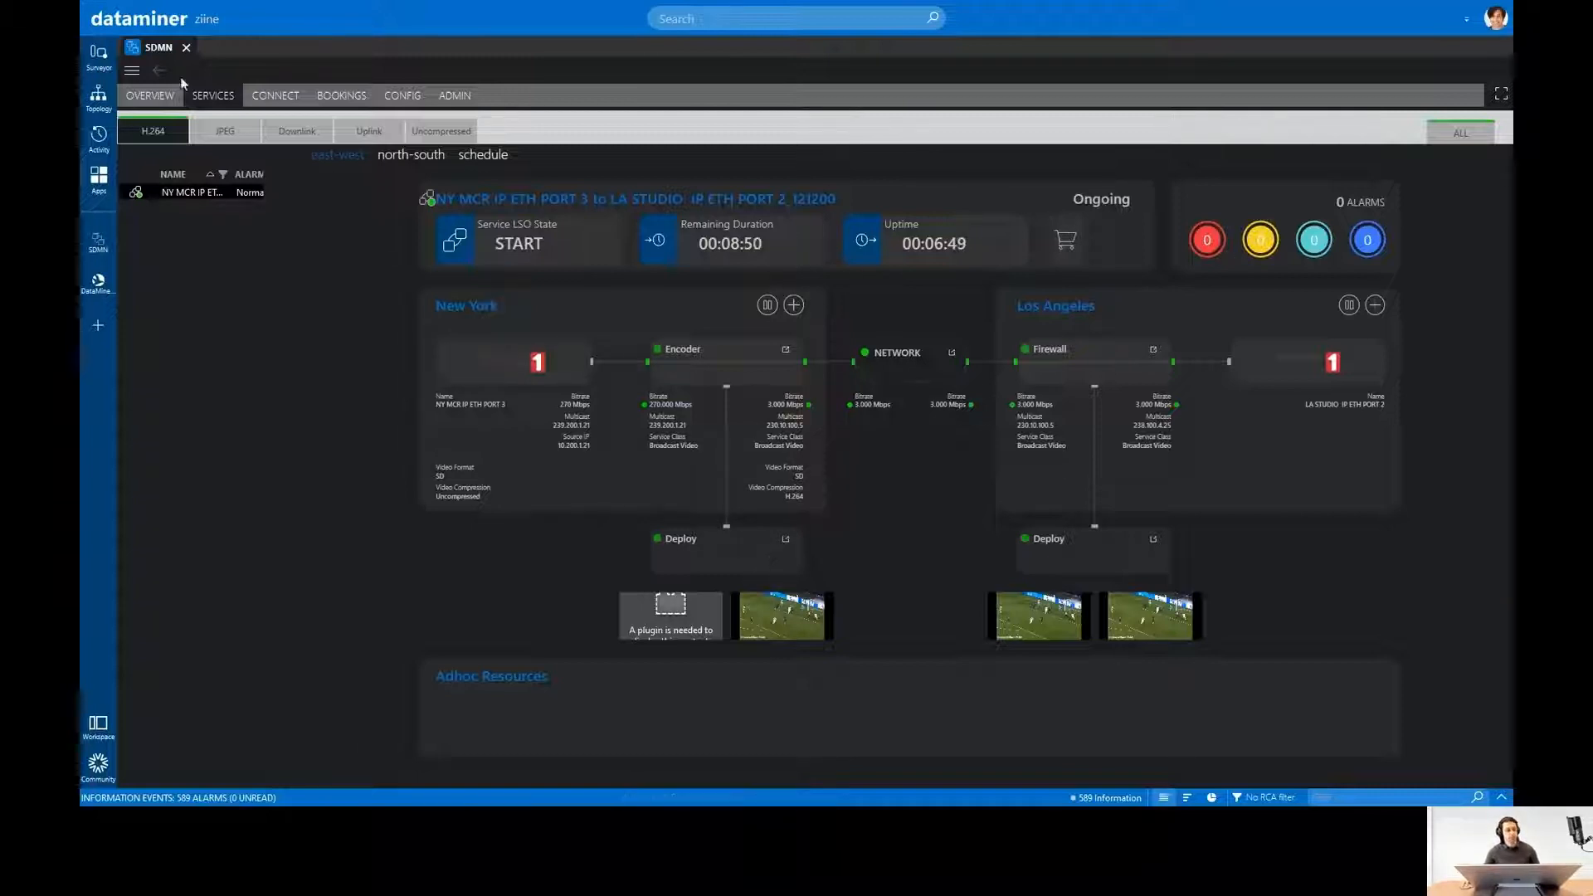
Review the custom properties of the NY MCR IP ETH PORT 3 to LA STUDIO service, then return to the services view.
click(153, 97)
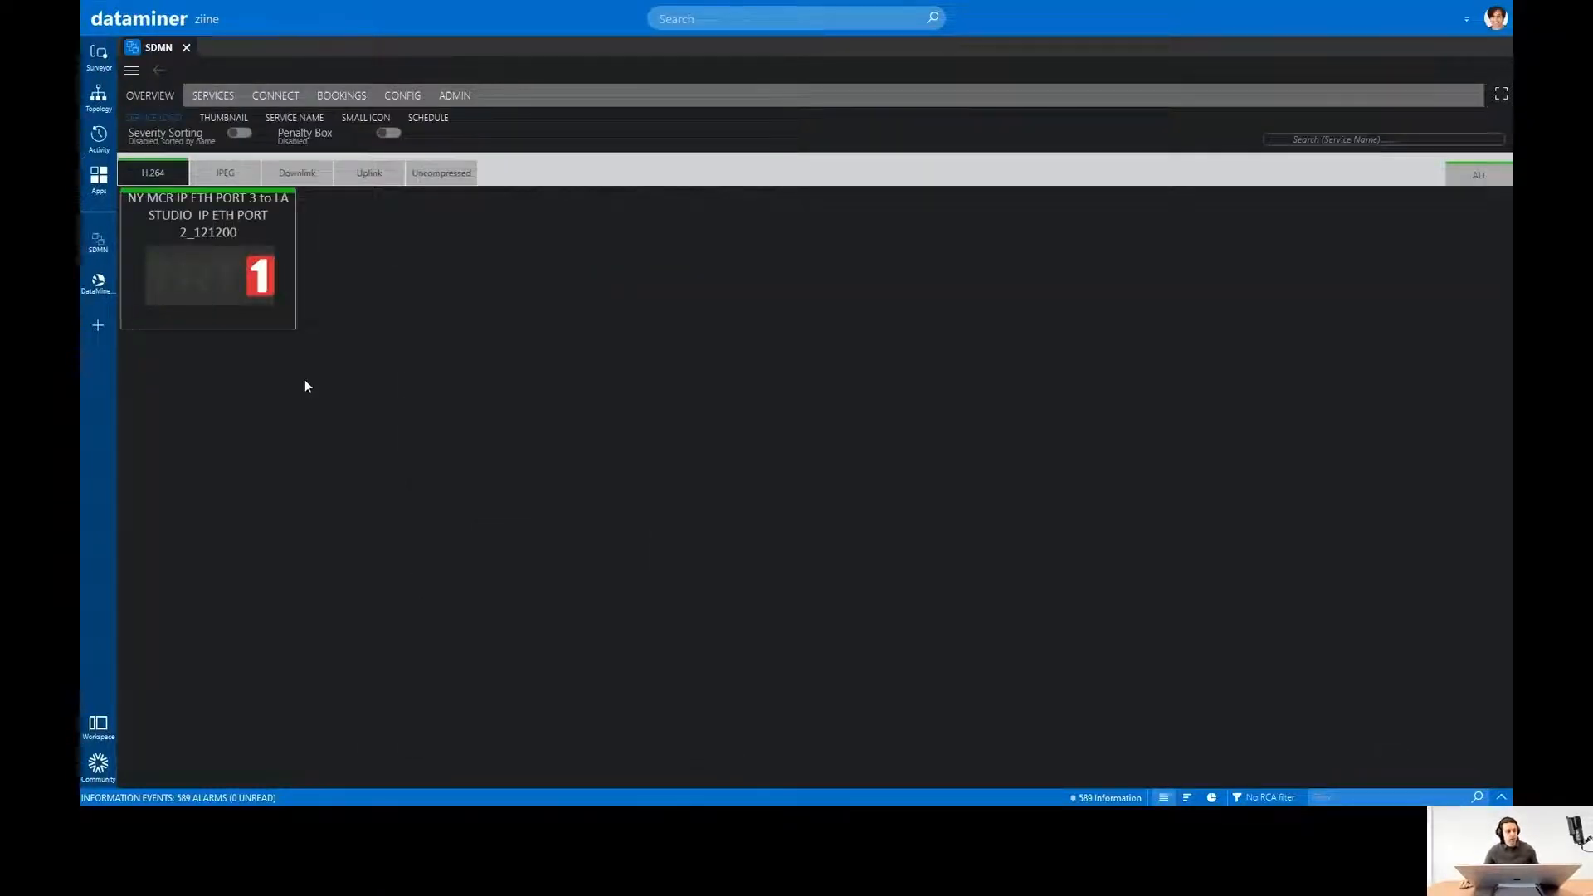
right_click(249, 255)
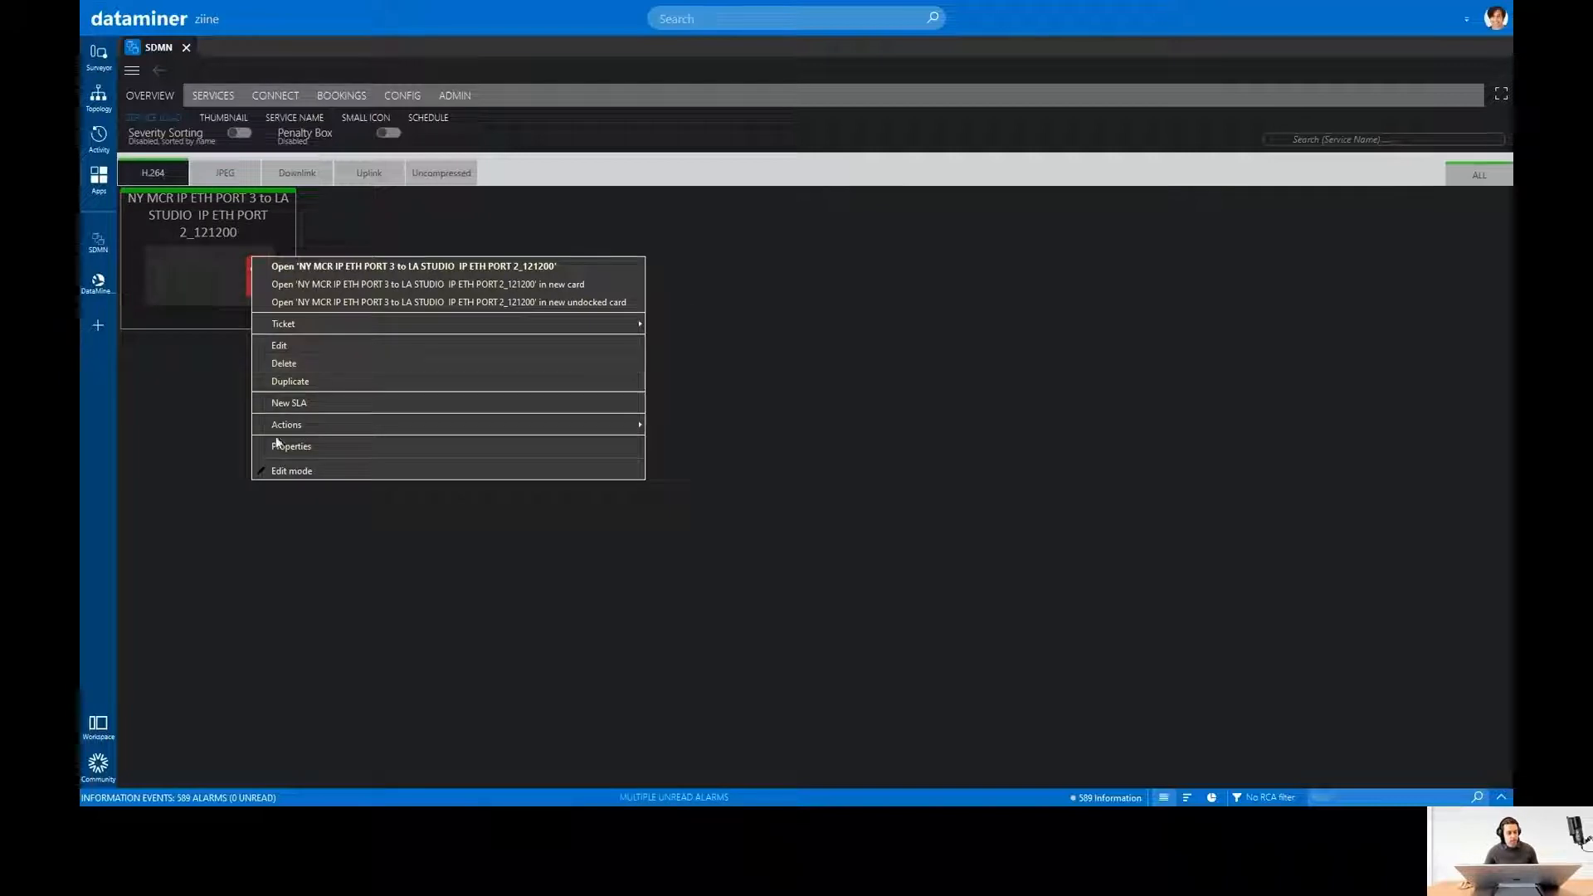
click(332, 446)
click(740, 242)
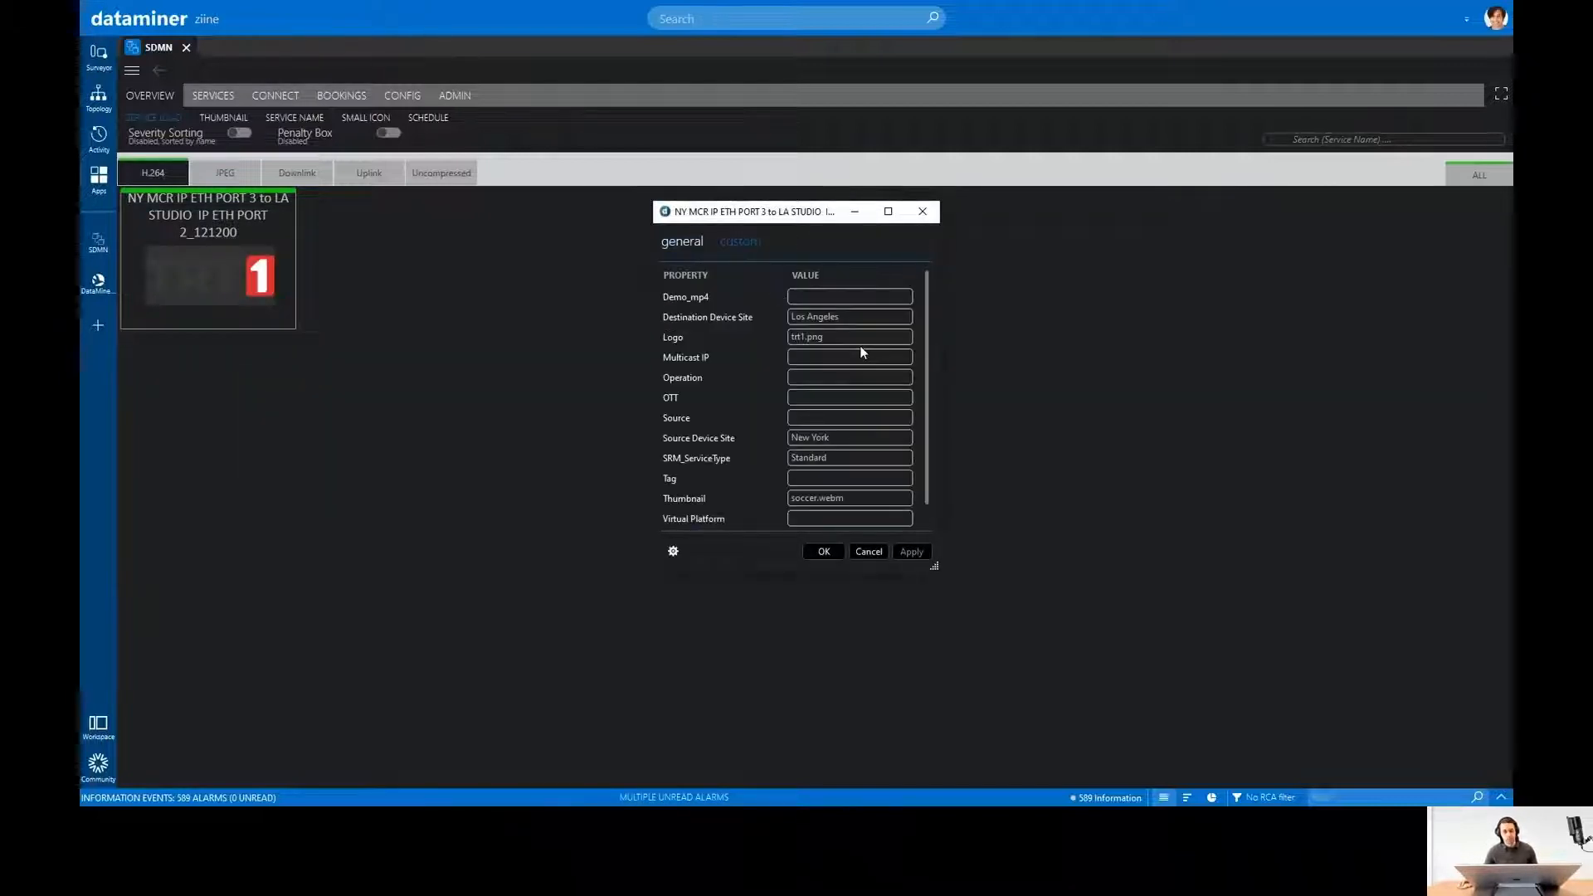
scroll(860, 345, down, 1)
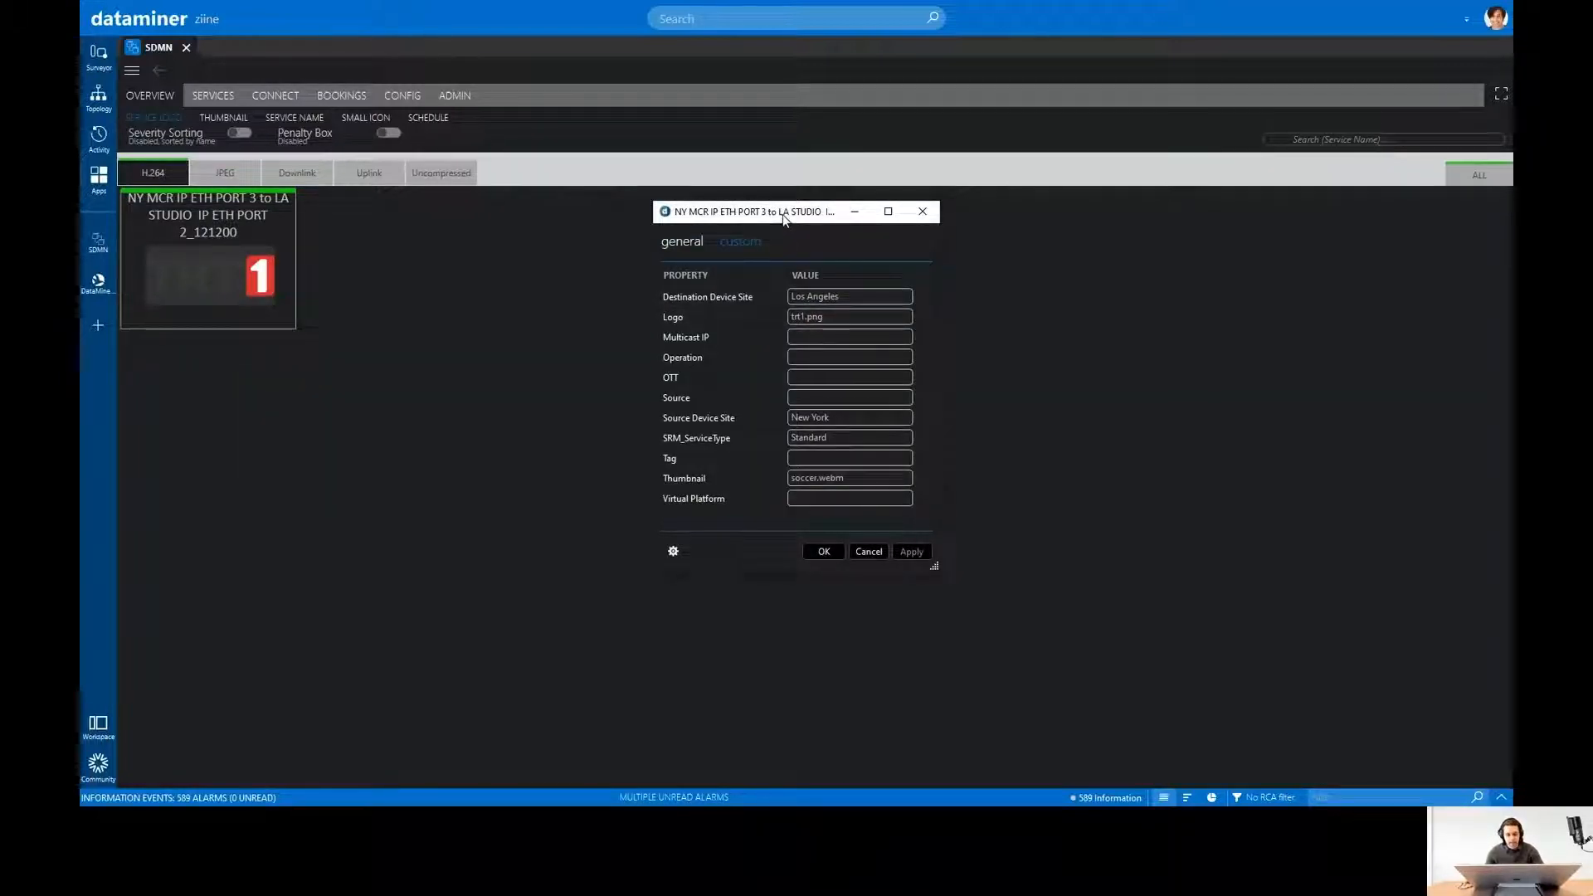
drag(783, 213, 843, 234)
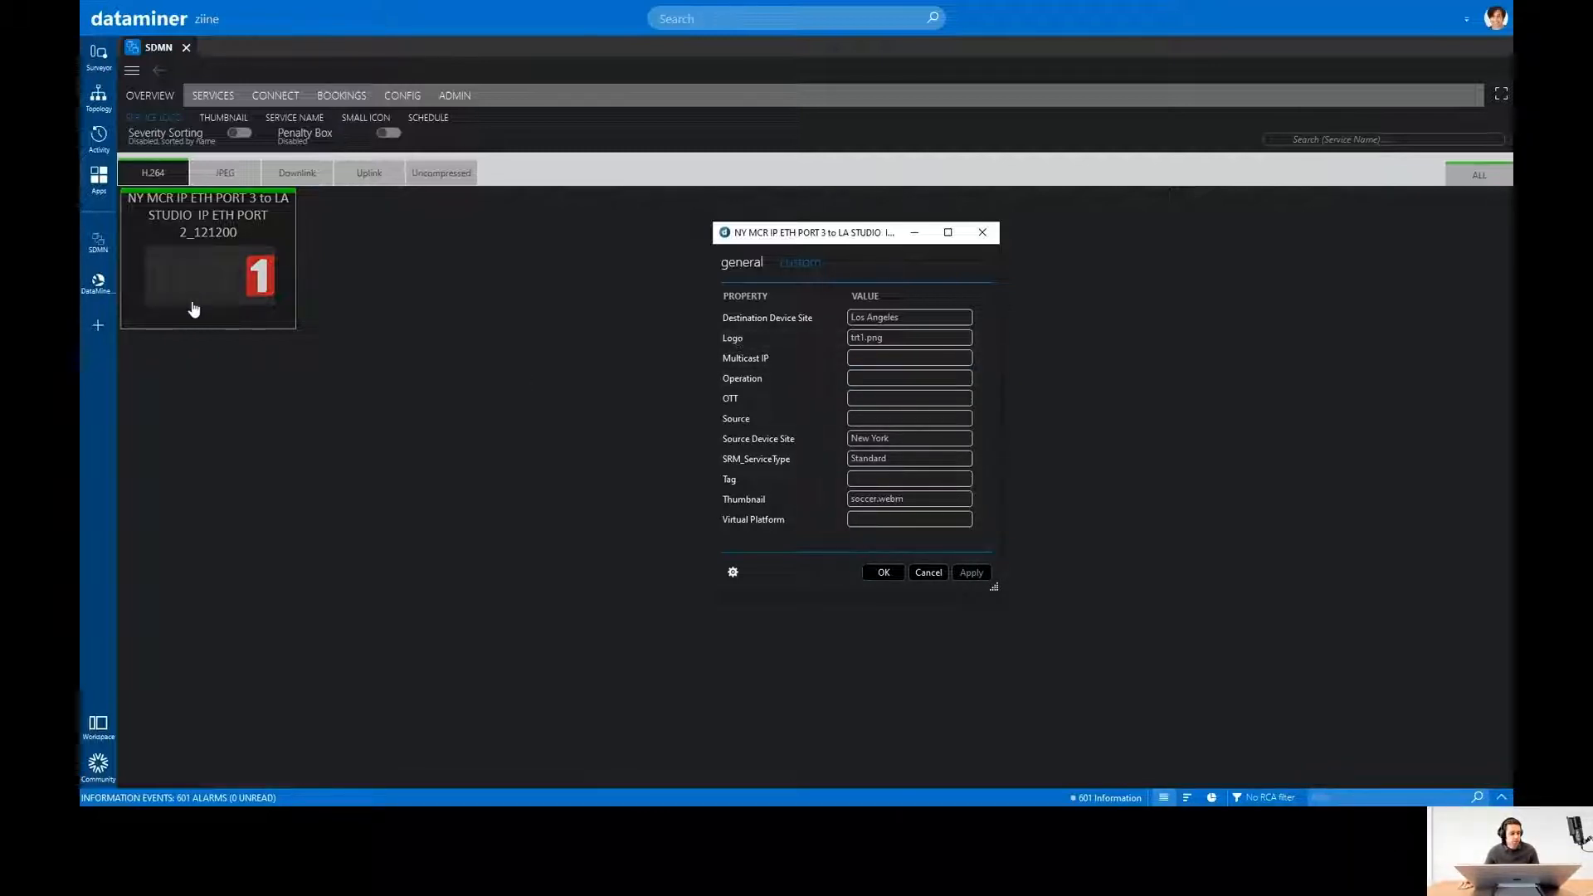
click(982, 232)
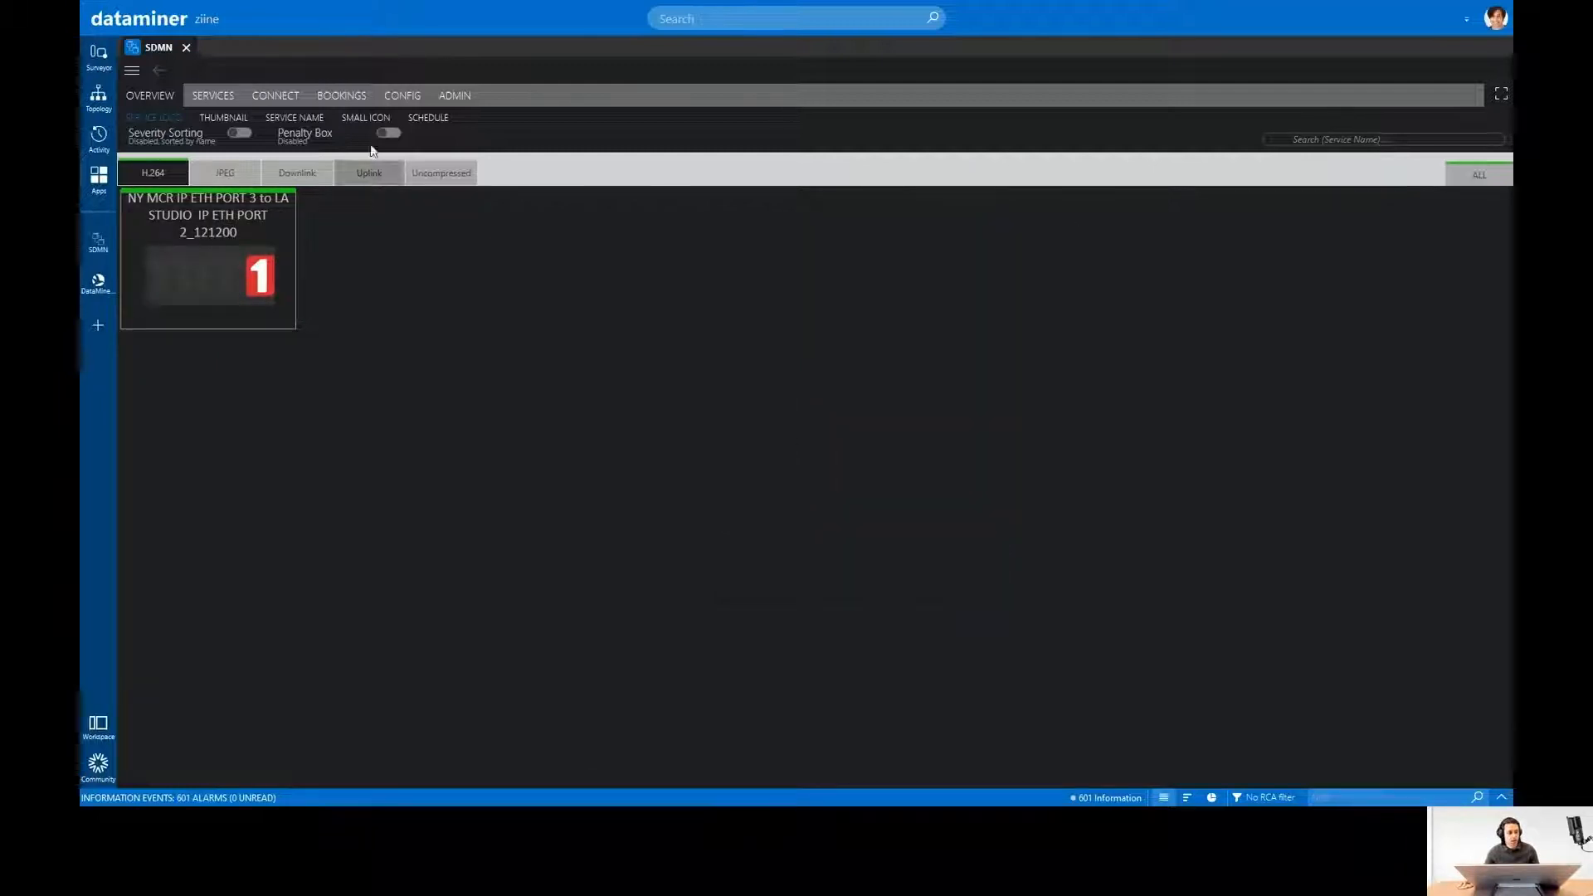
click(221, 101)
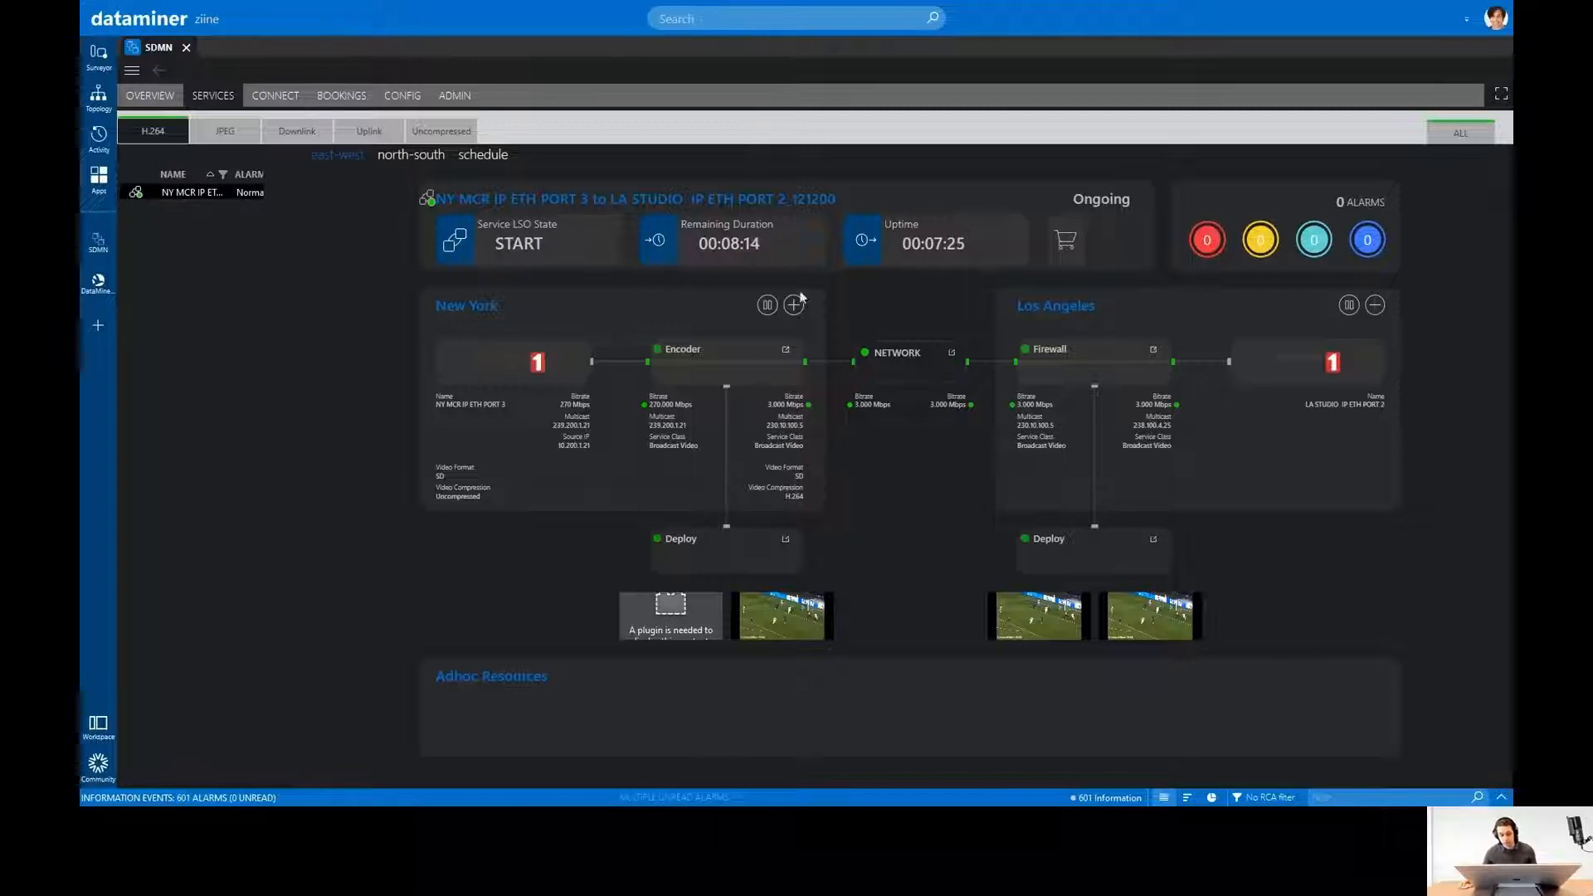
Navigate through the DataMiner IDP facilities to rack RCK 01 in LOC Los Angeles, BLD Studio, FLR 1, RM 101, ASL Middle.
click(98, 282)
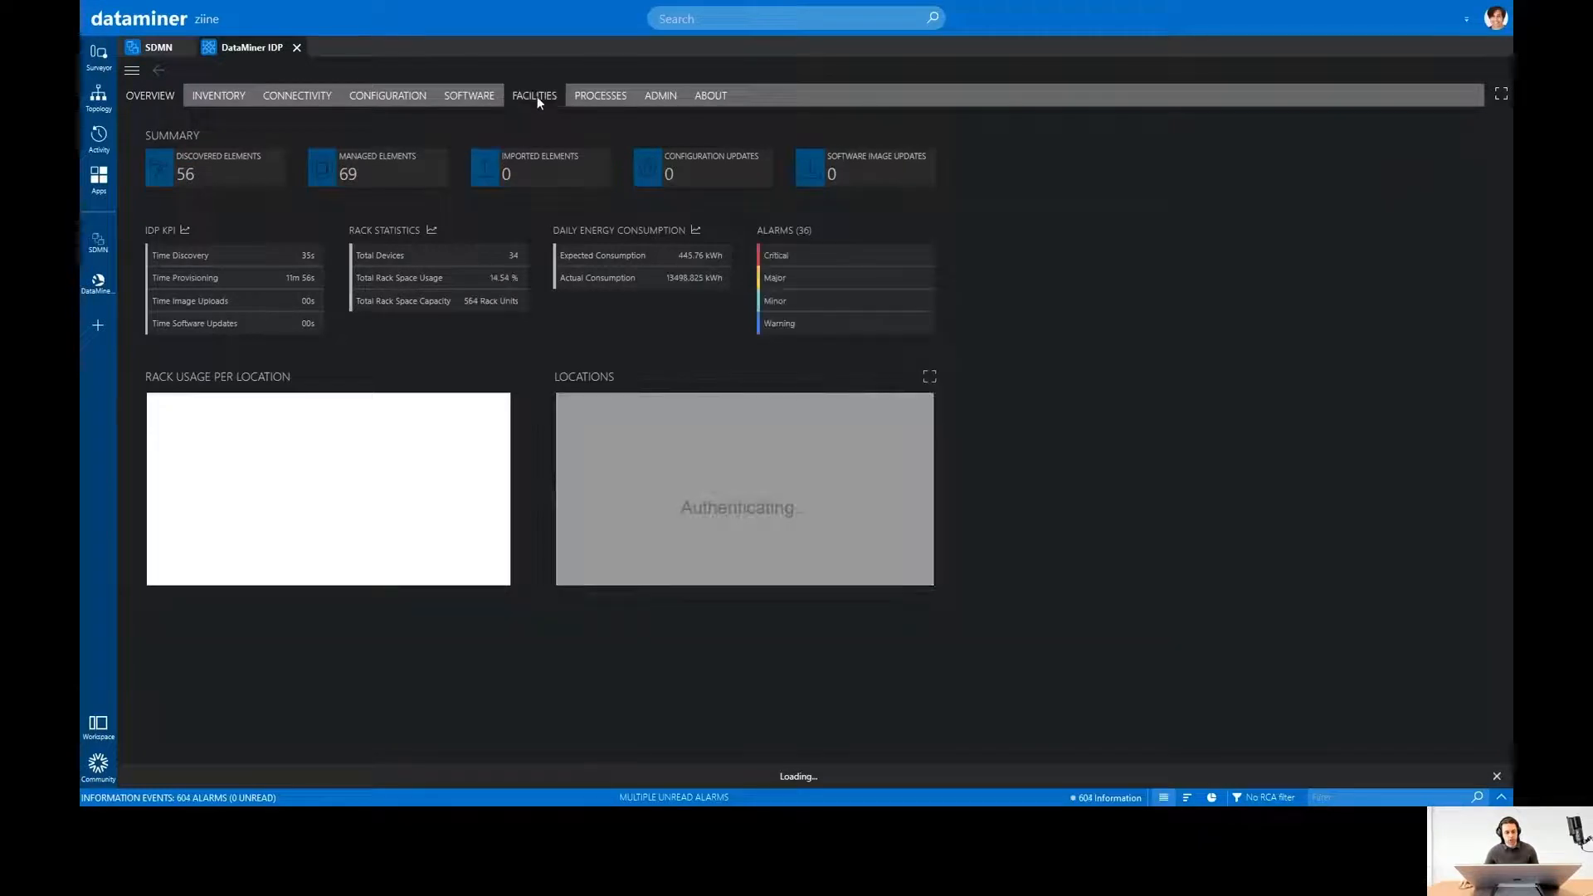
click(534, 95)
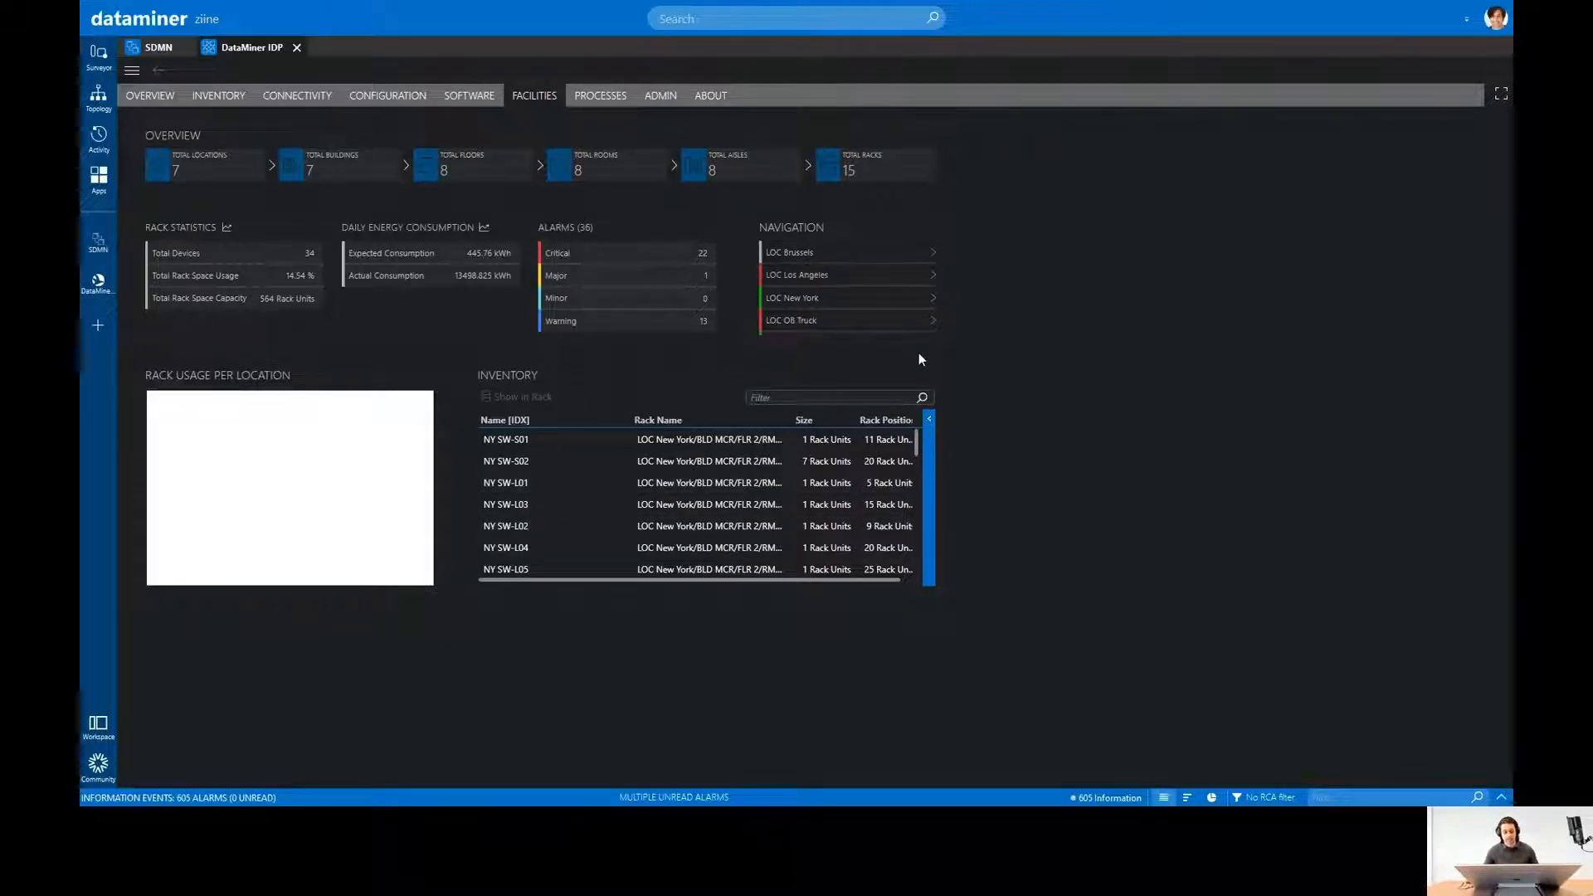
click(801, 277)
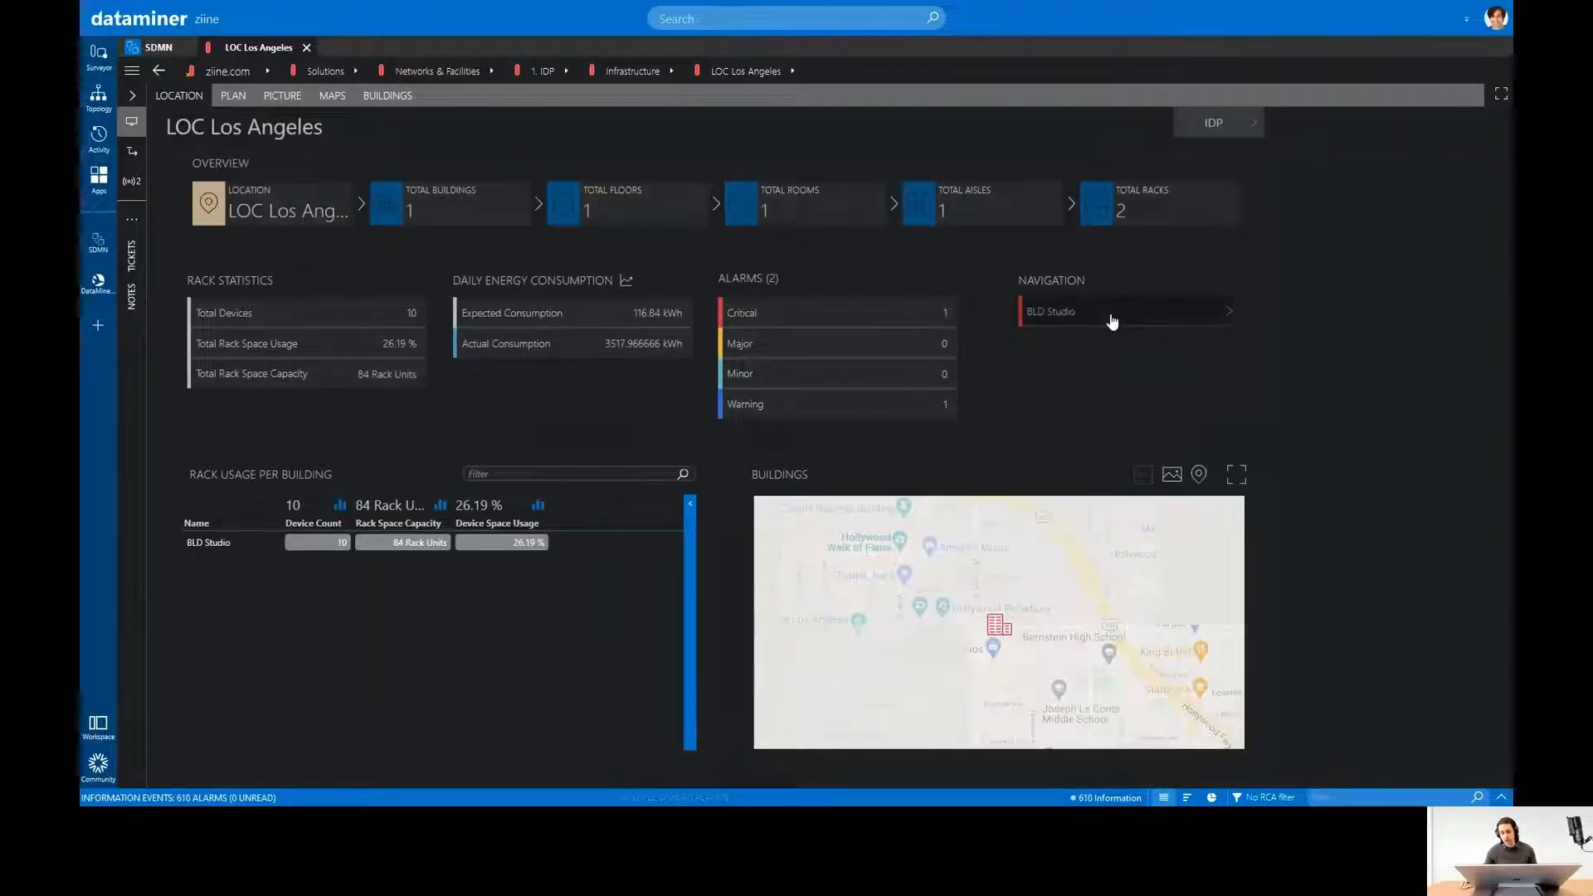
click(1112, 322)
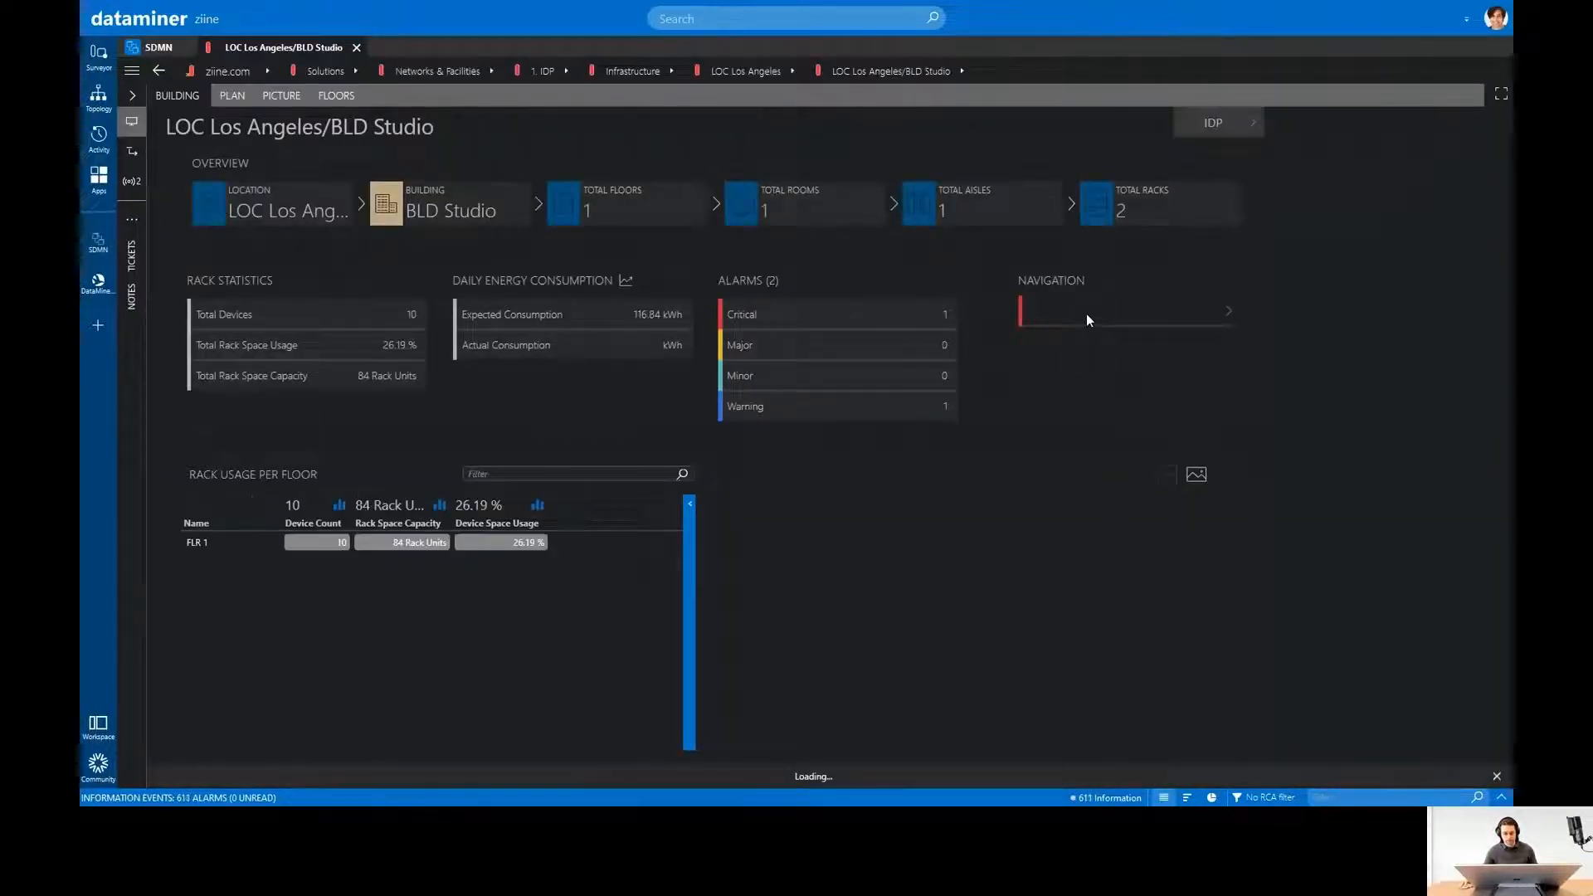
click(1090, 322)
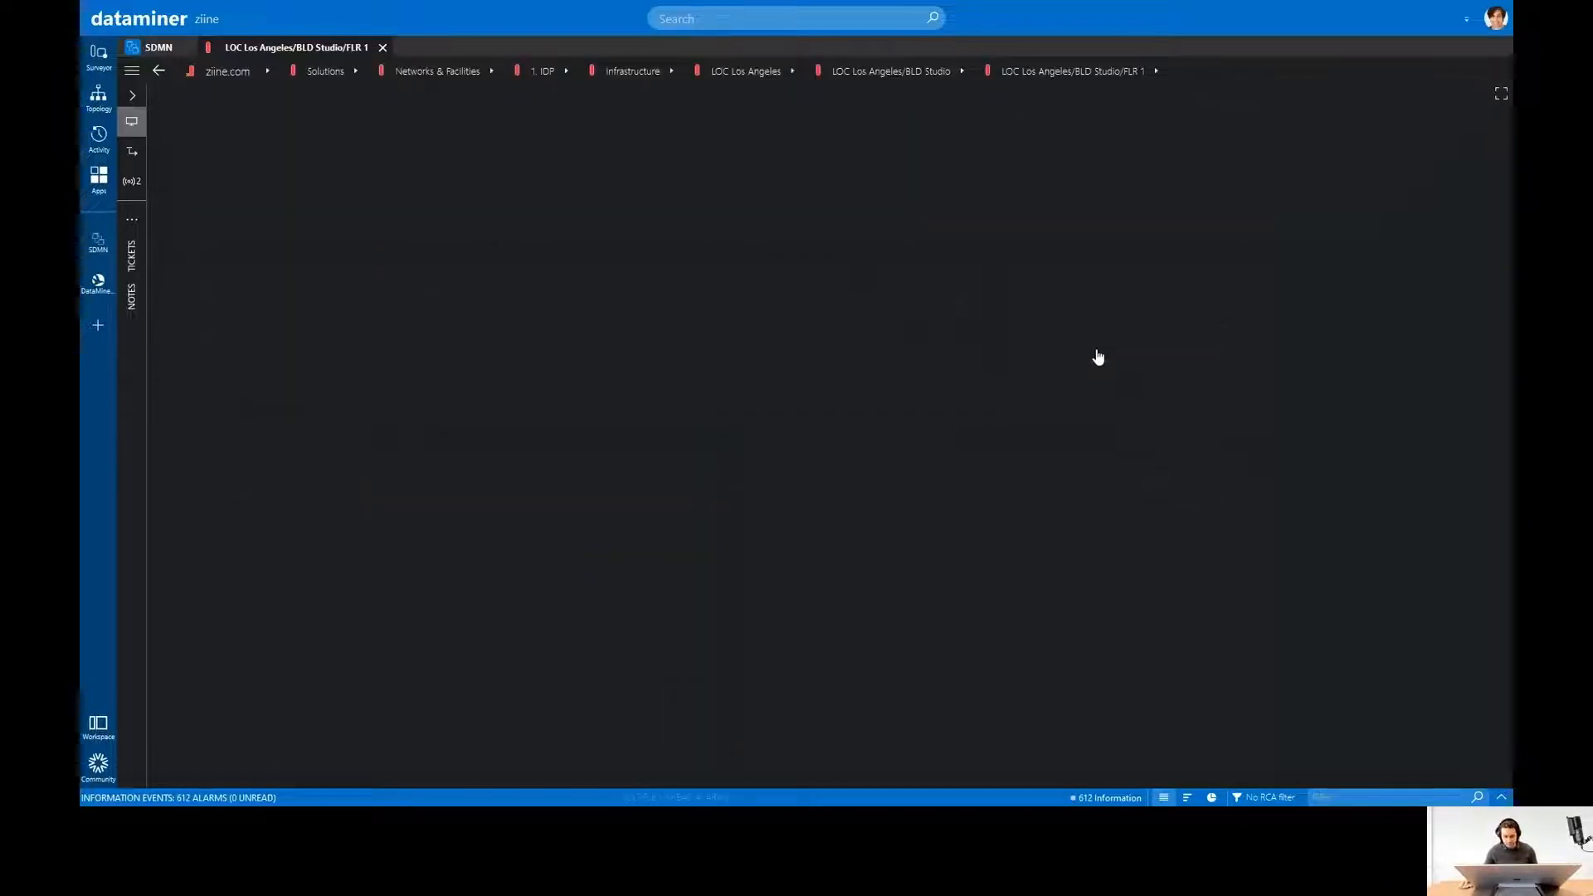
click(1104, 326)
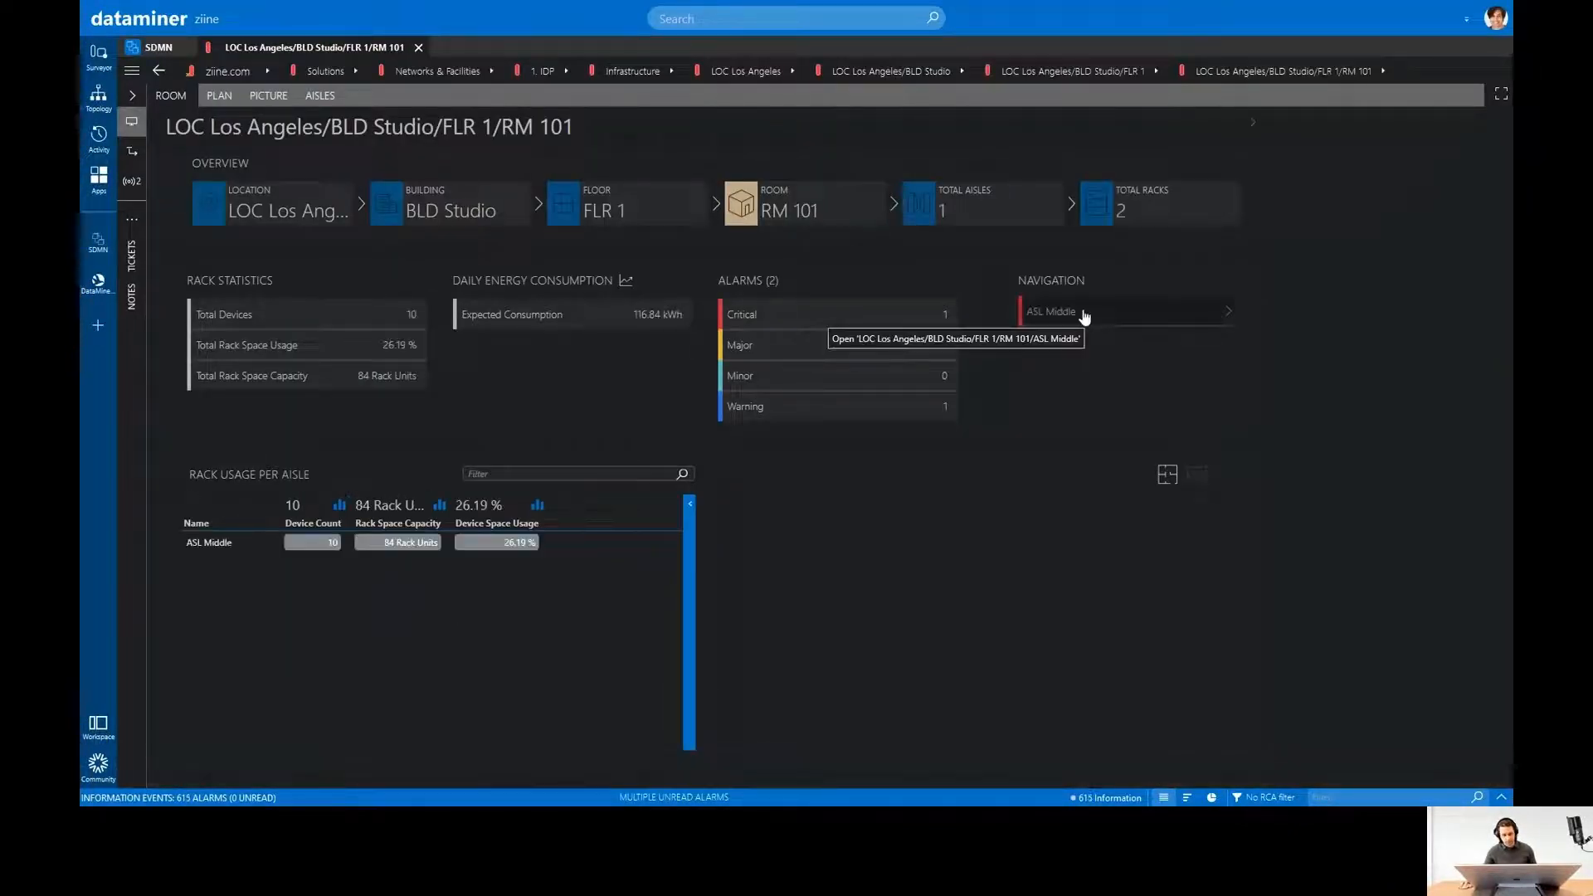
click(1082, 314)
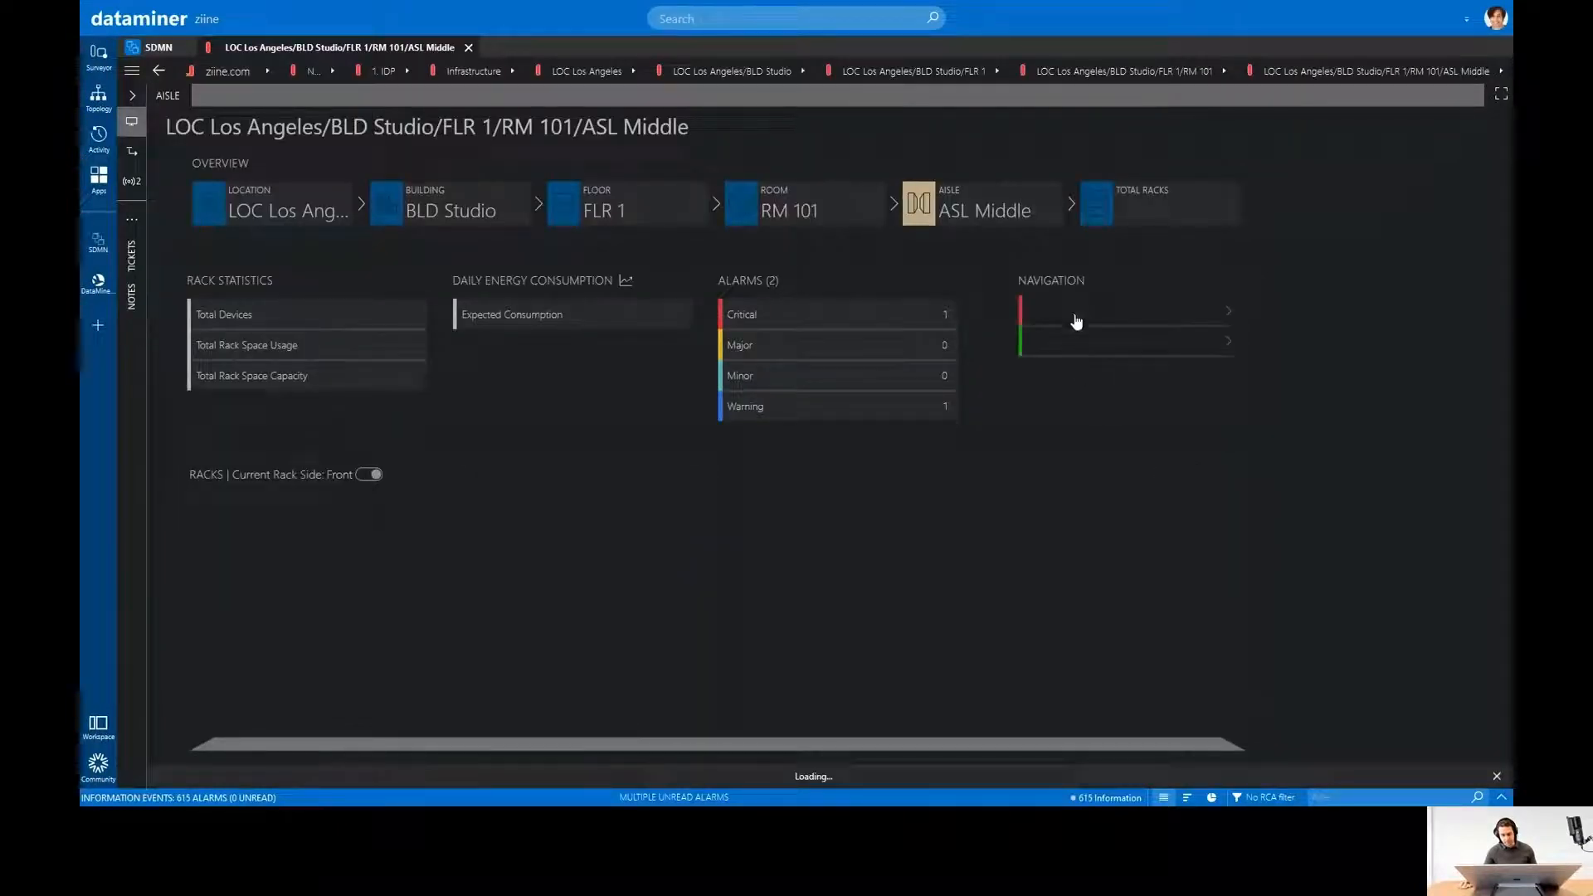
click(1075, 315)
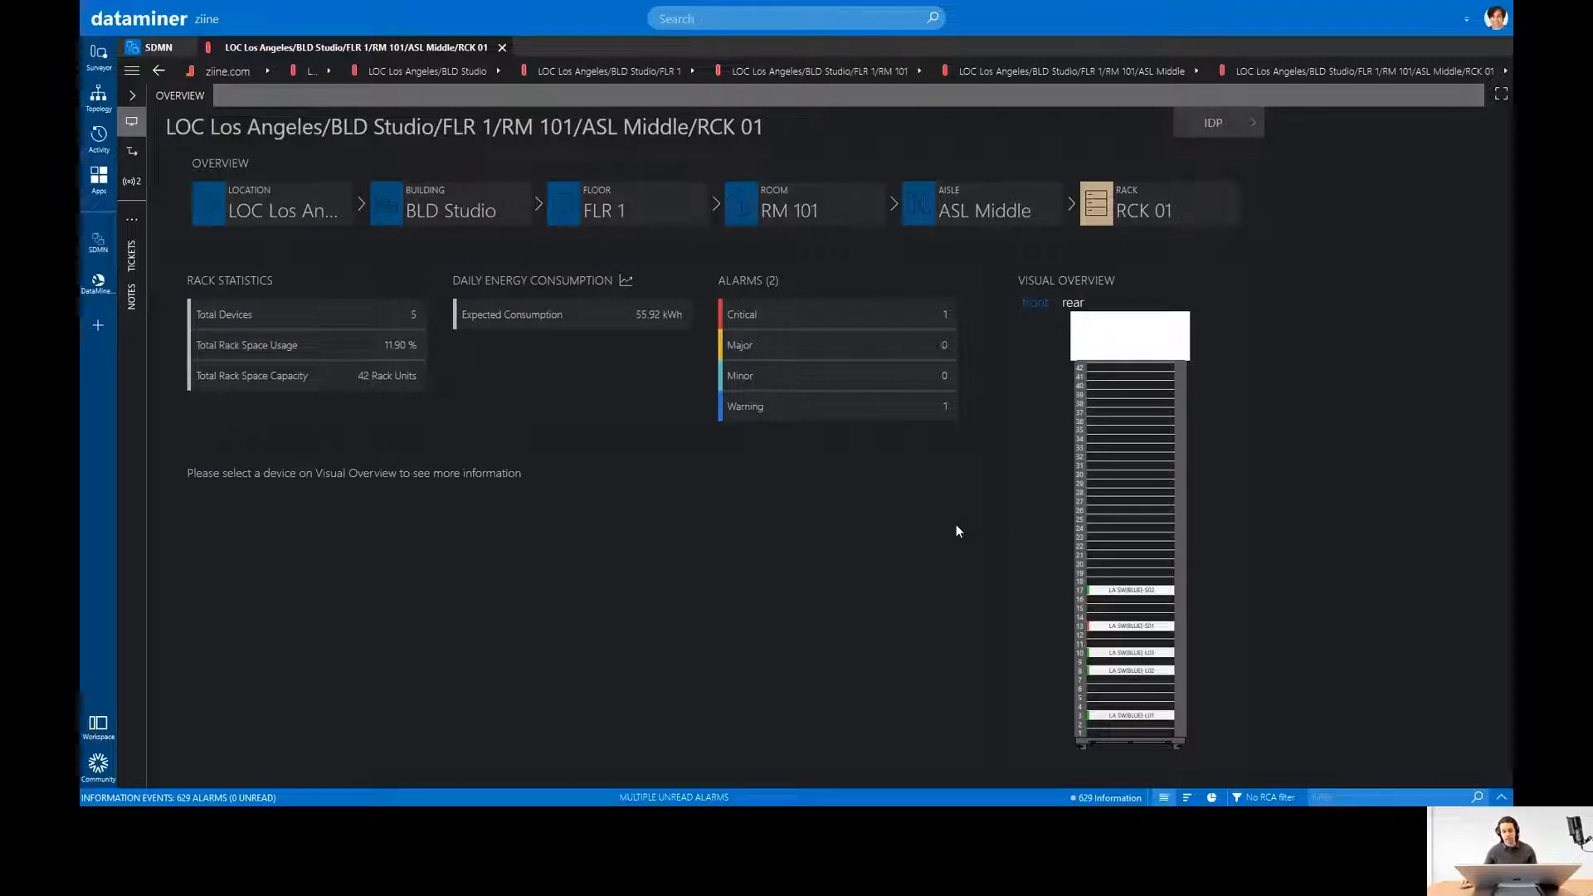
Open the switch LA SW[BLUE]-S01 from the rack and display its custom properties.
click(1506, 72)
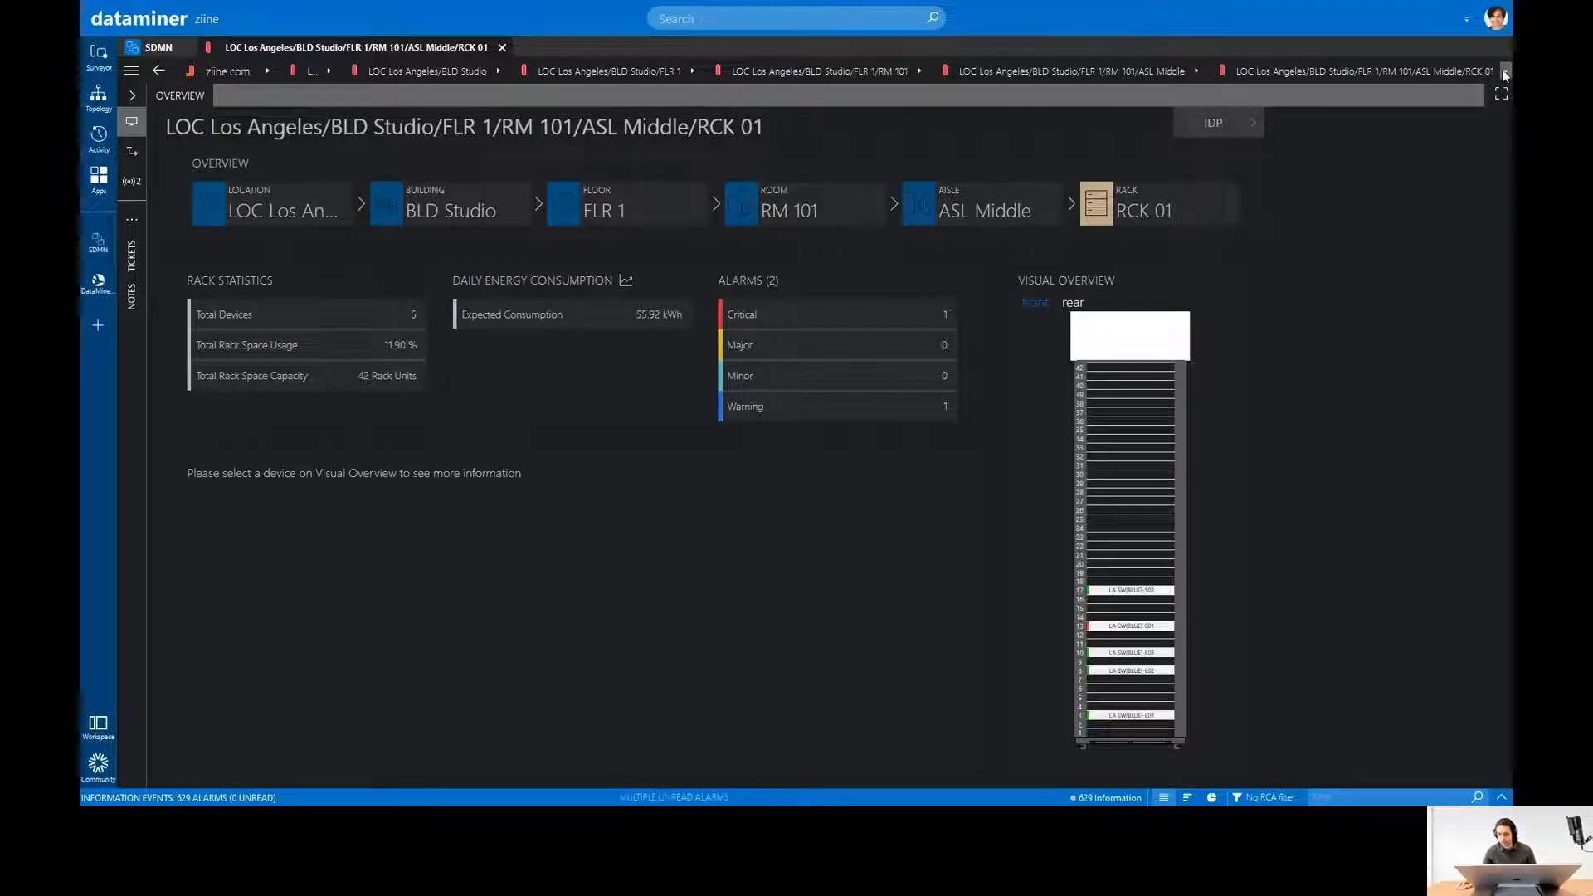
click(1458, 143)
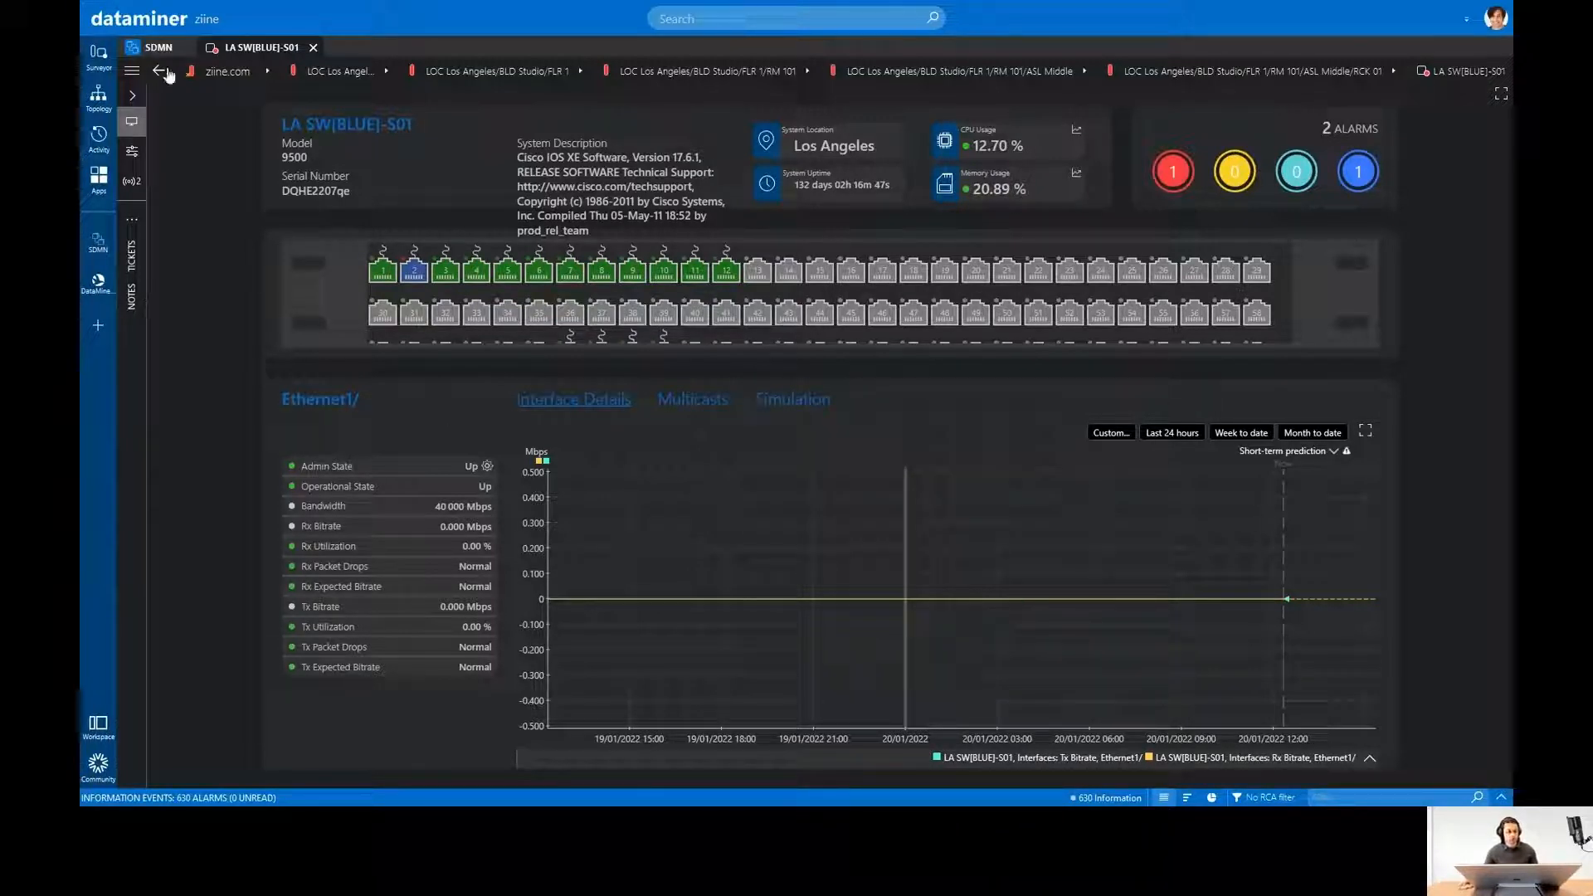
click(99, 55)
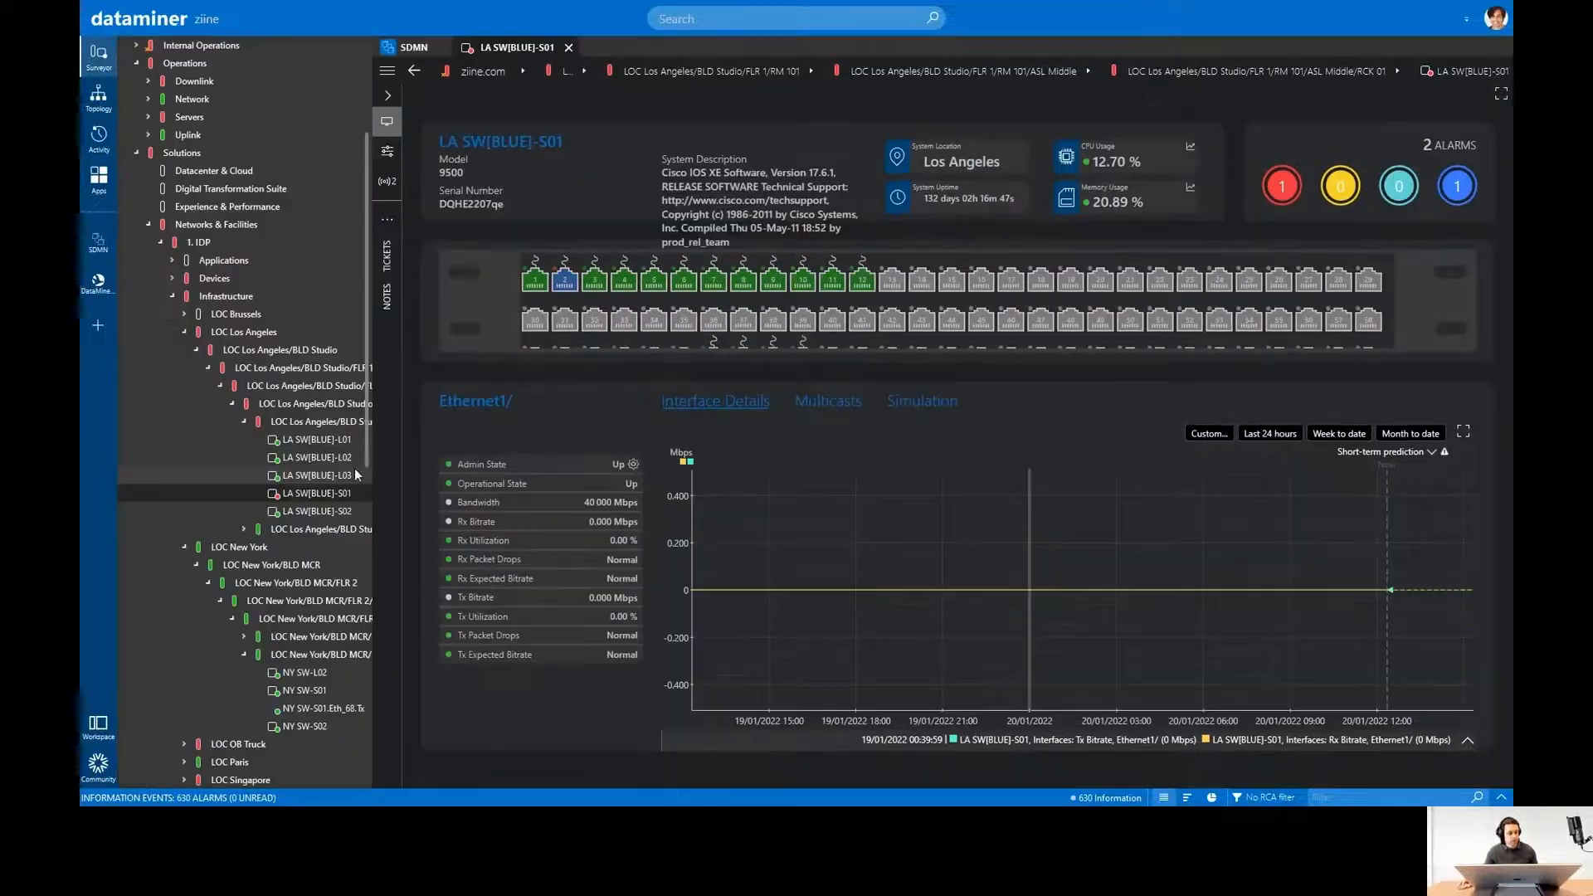
right_click(296, 495)
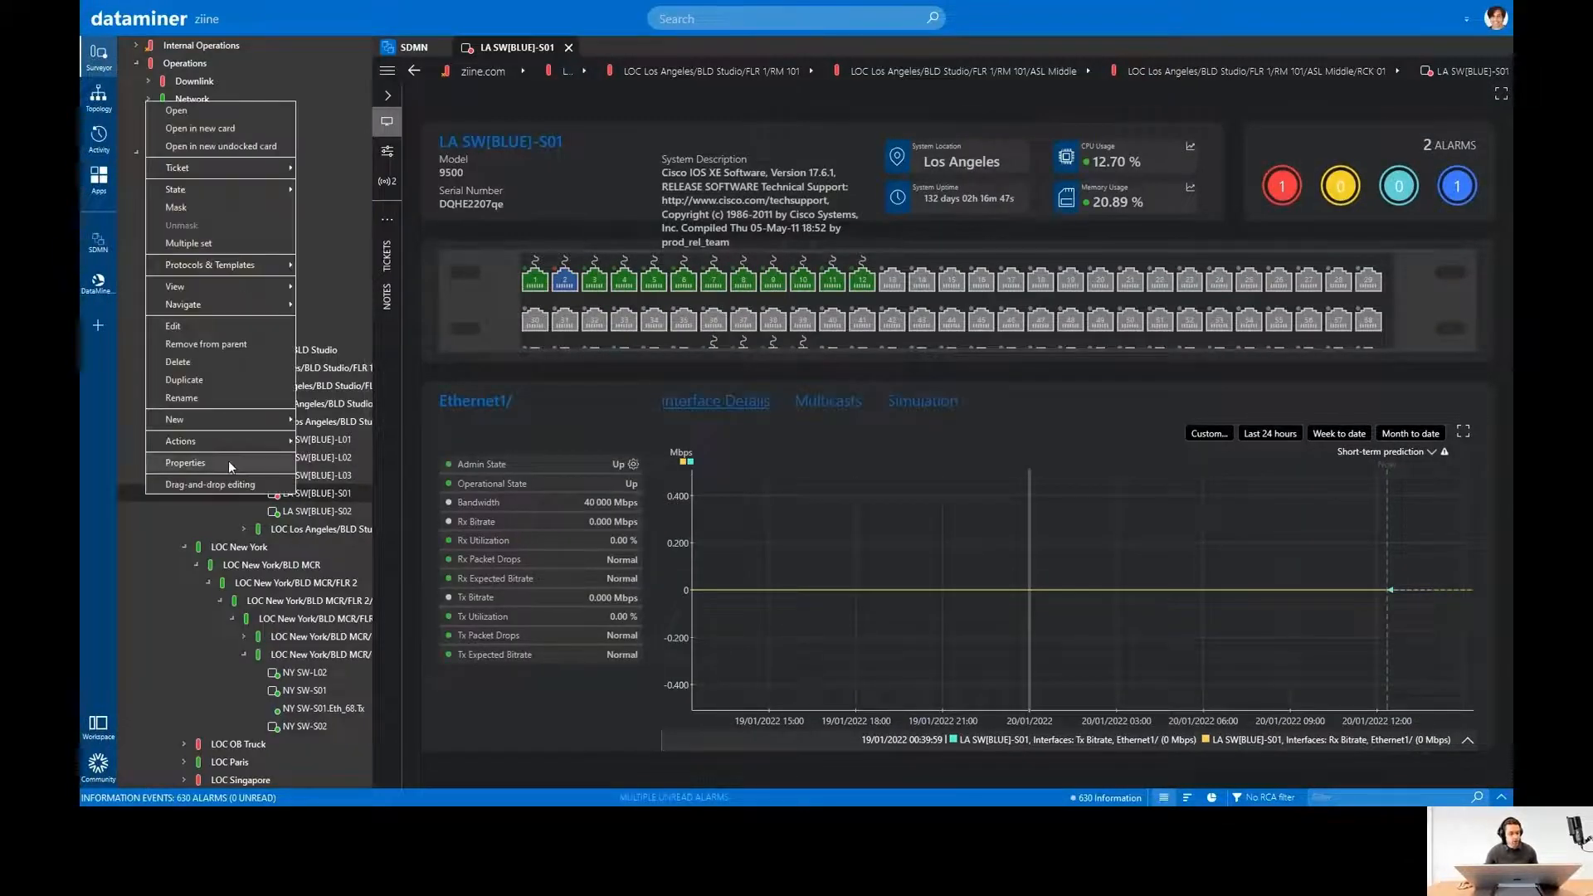
click(233, 463)
click(731, 242)
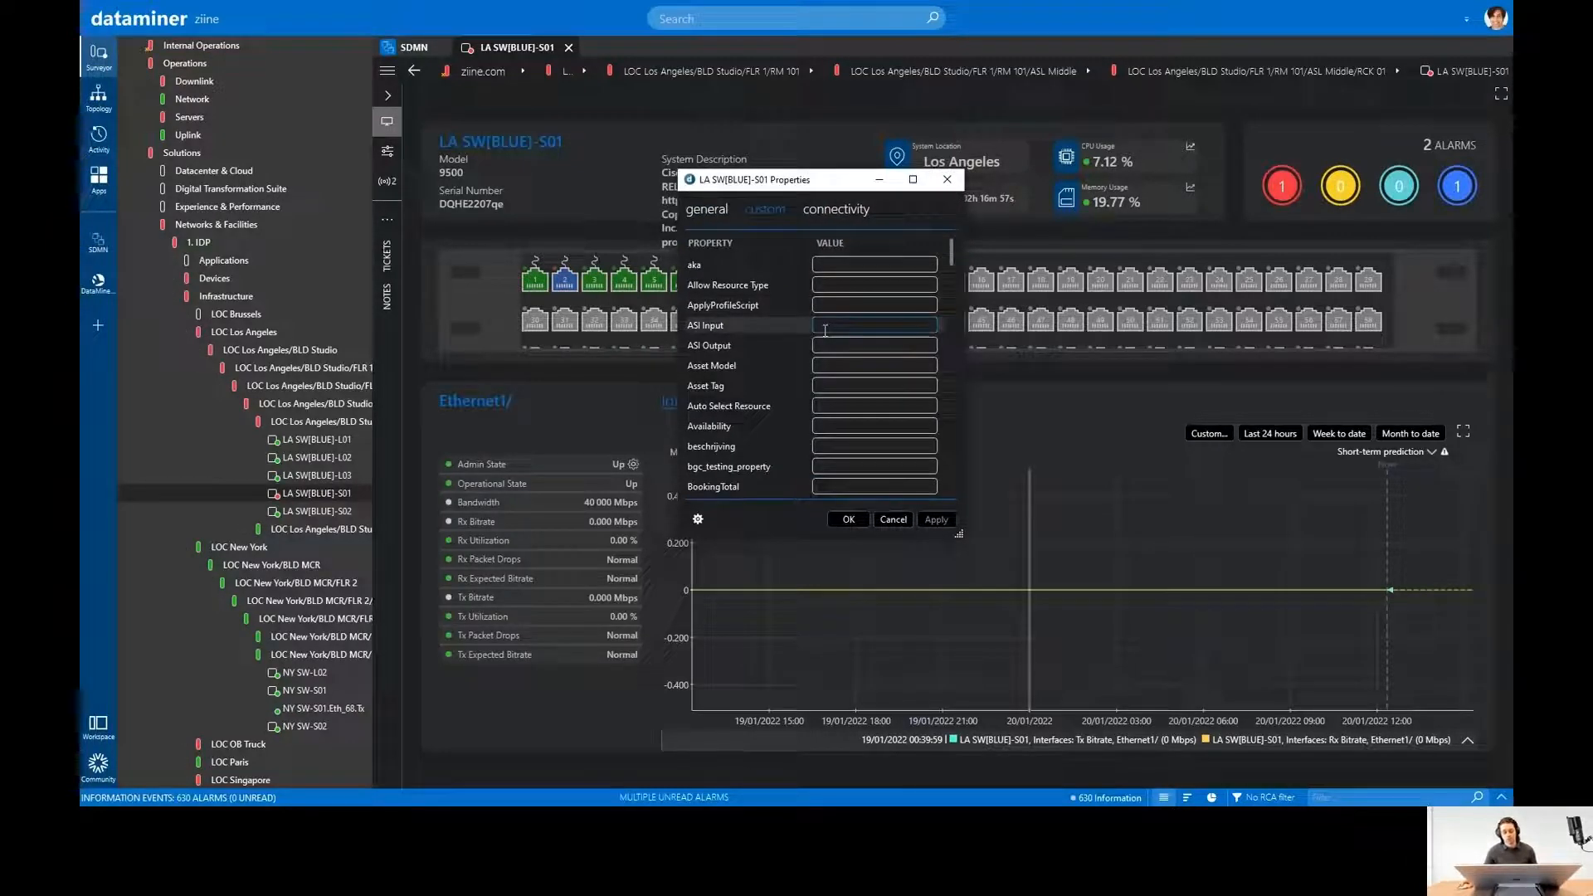
Examine the location, IDP, manufacturer and model entries among the switch's custom properties.
scroll(824, 330, down, 12)
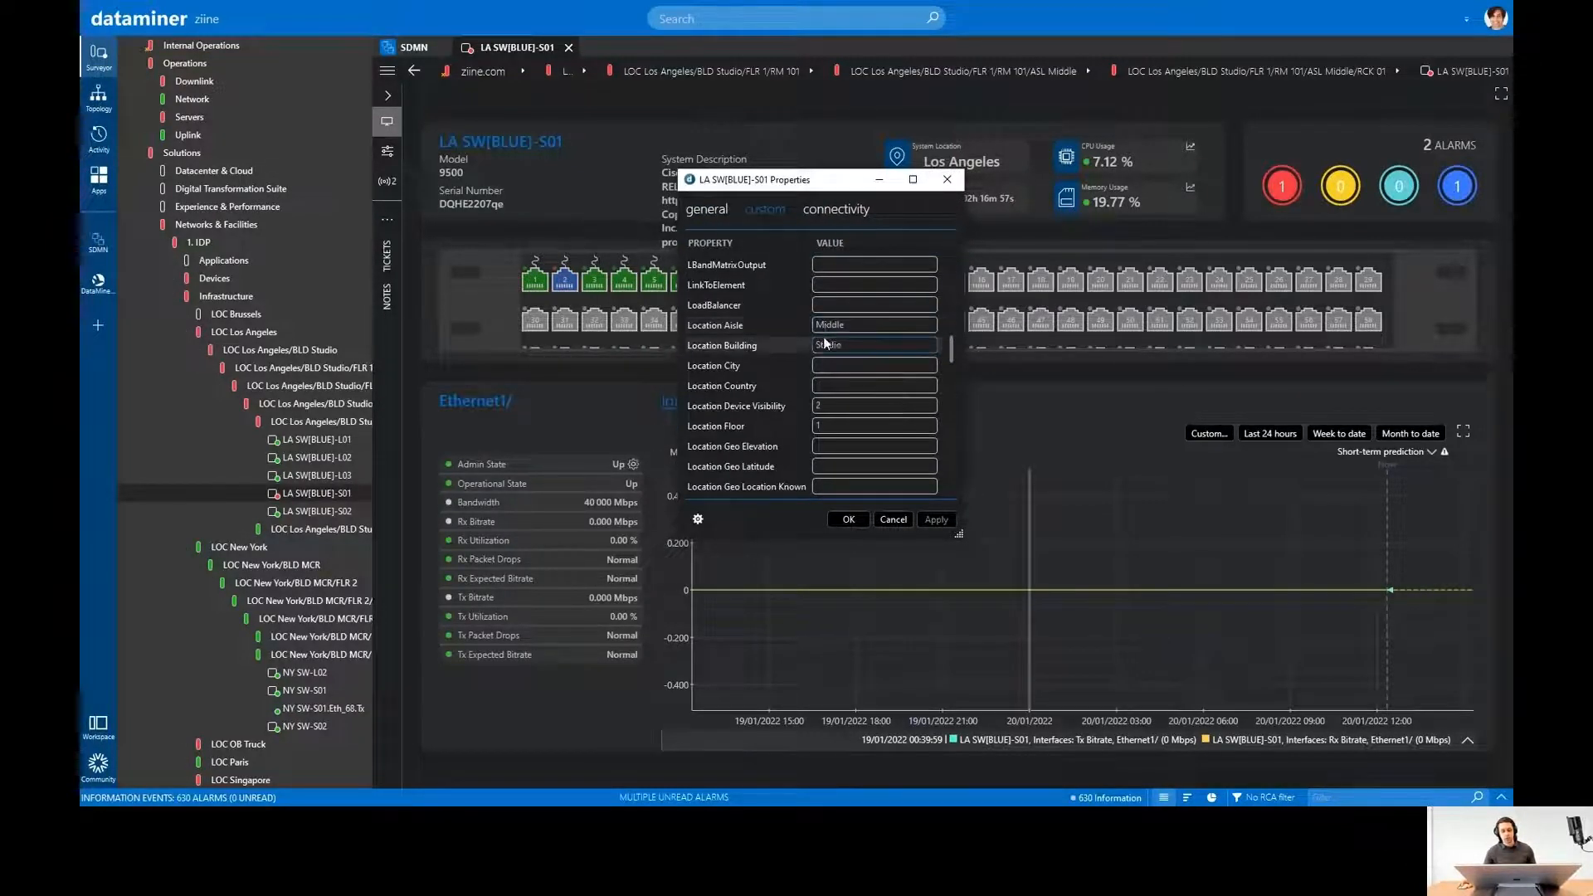
scroll(825, 340, down, 6)
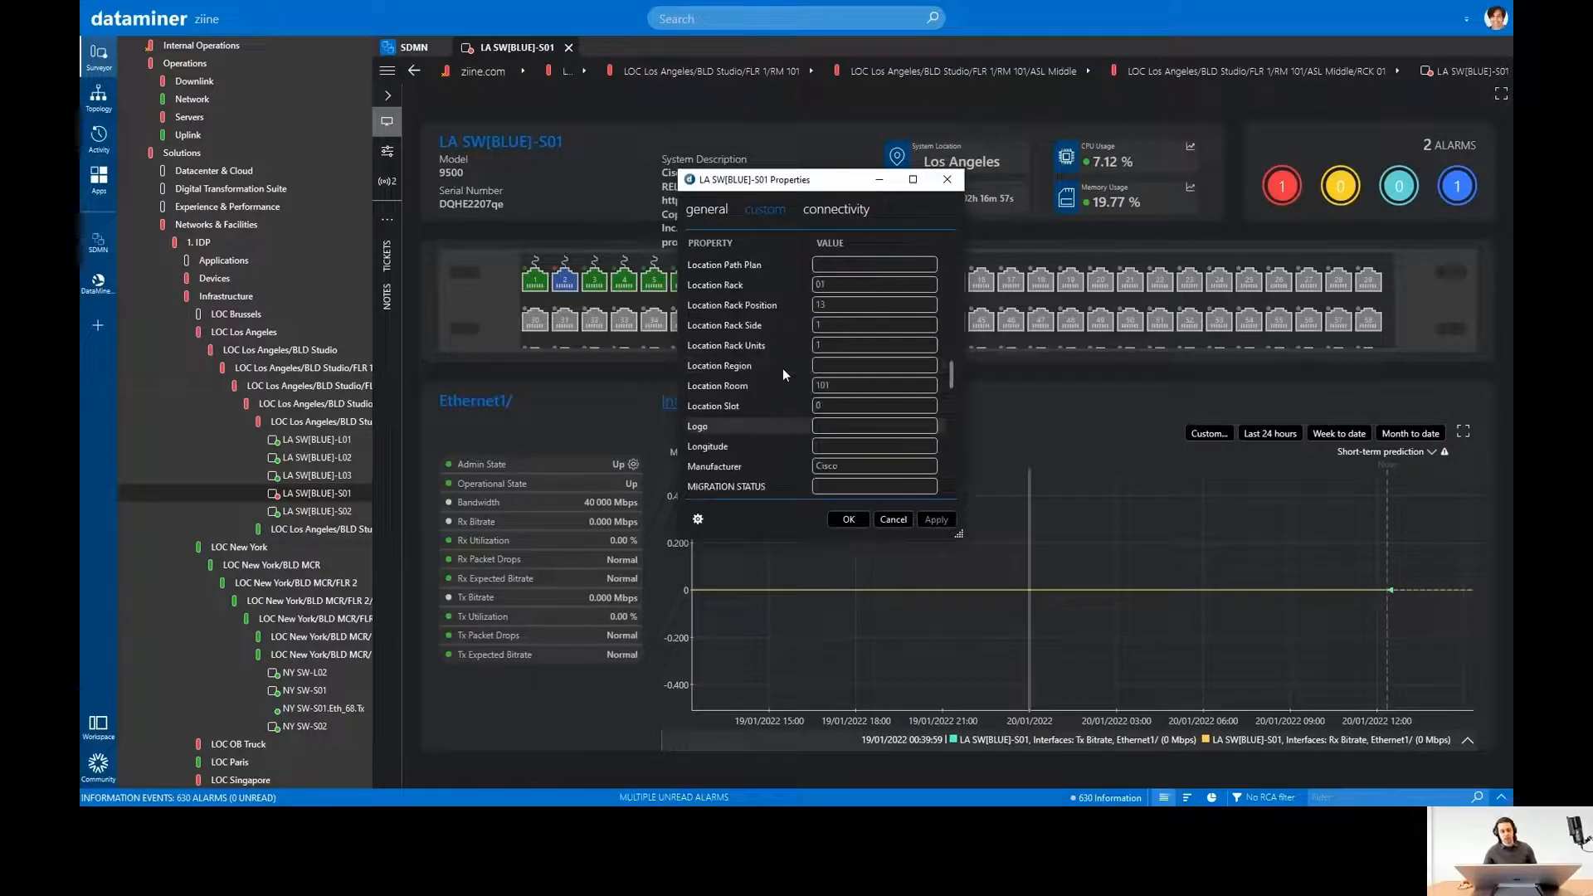
scroll(784, 368, up, 4)
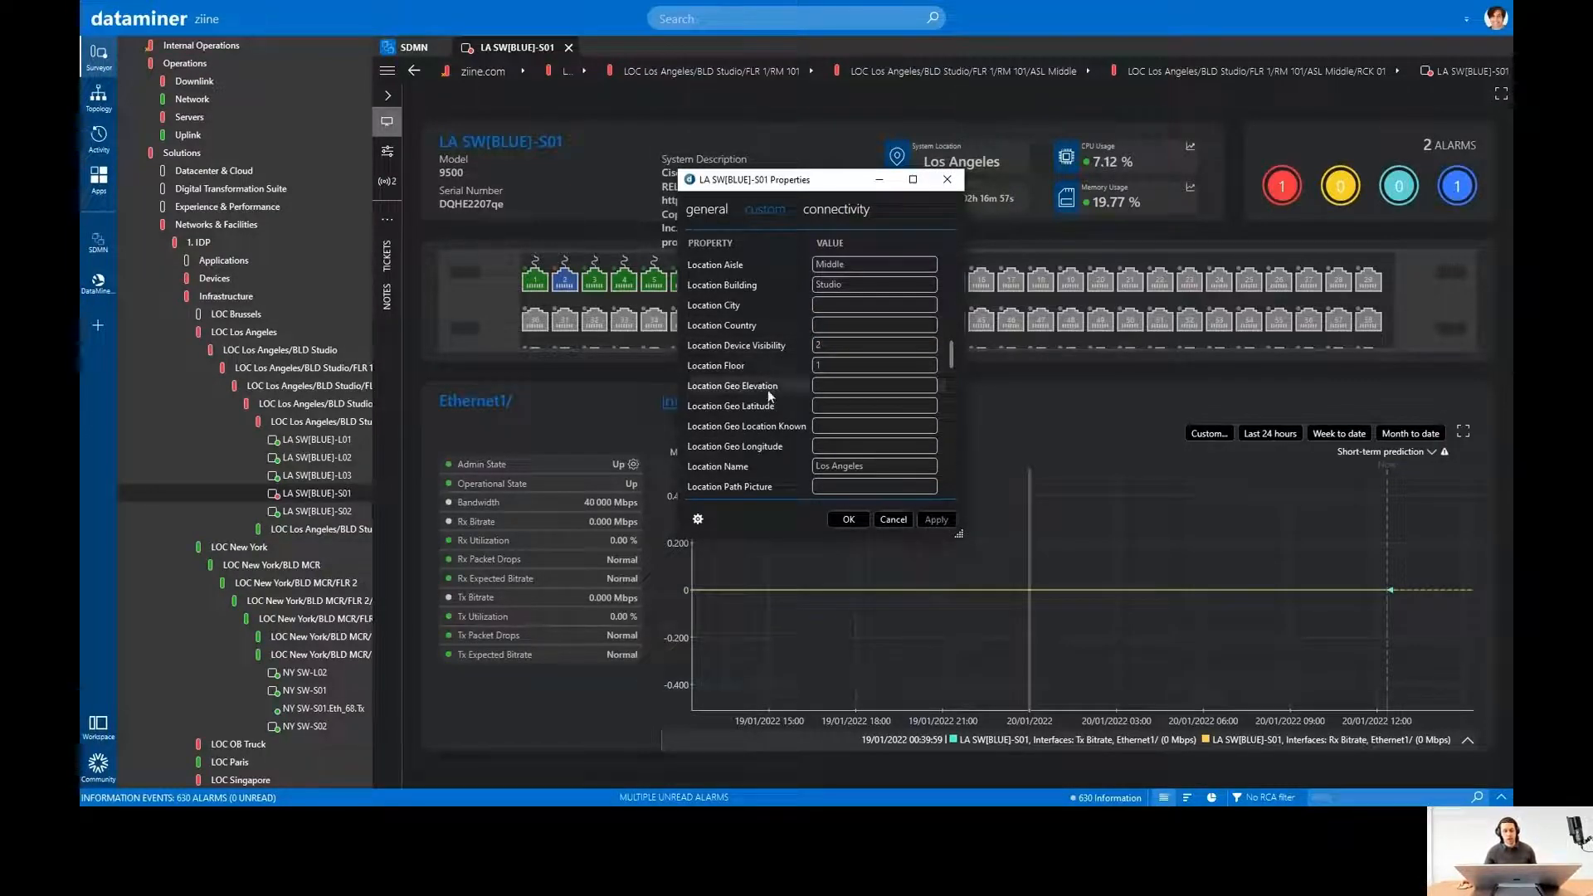
scroll(772, 398, up, 5)
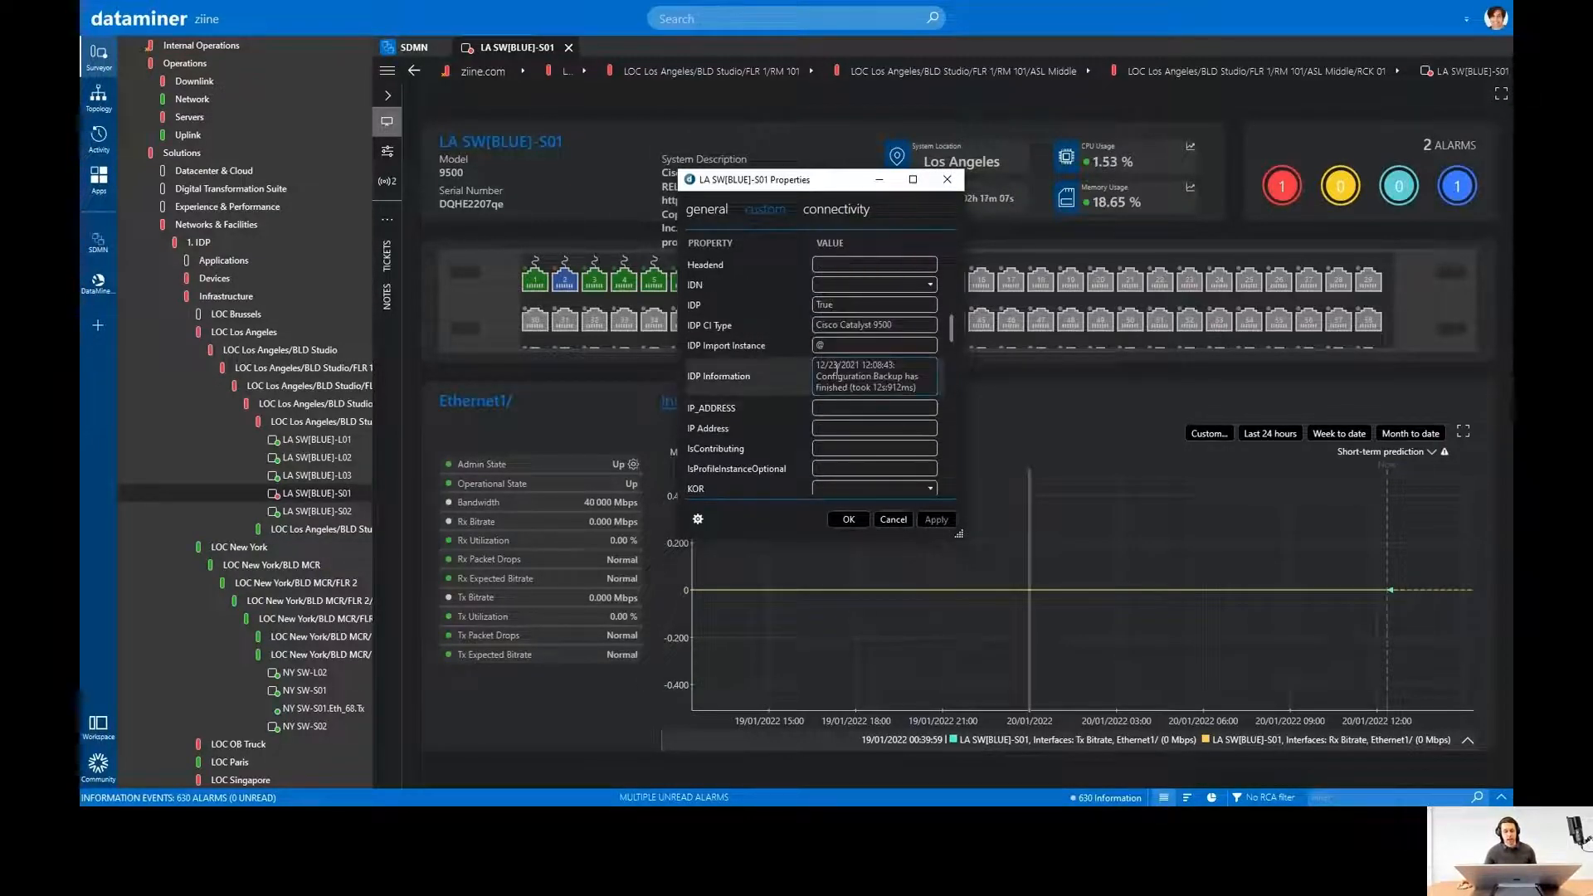
scroll(778, 425, up, 3)
scroll(762, 355, down, 12)
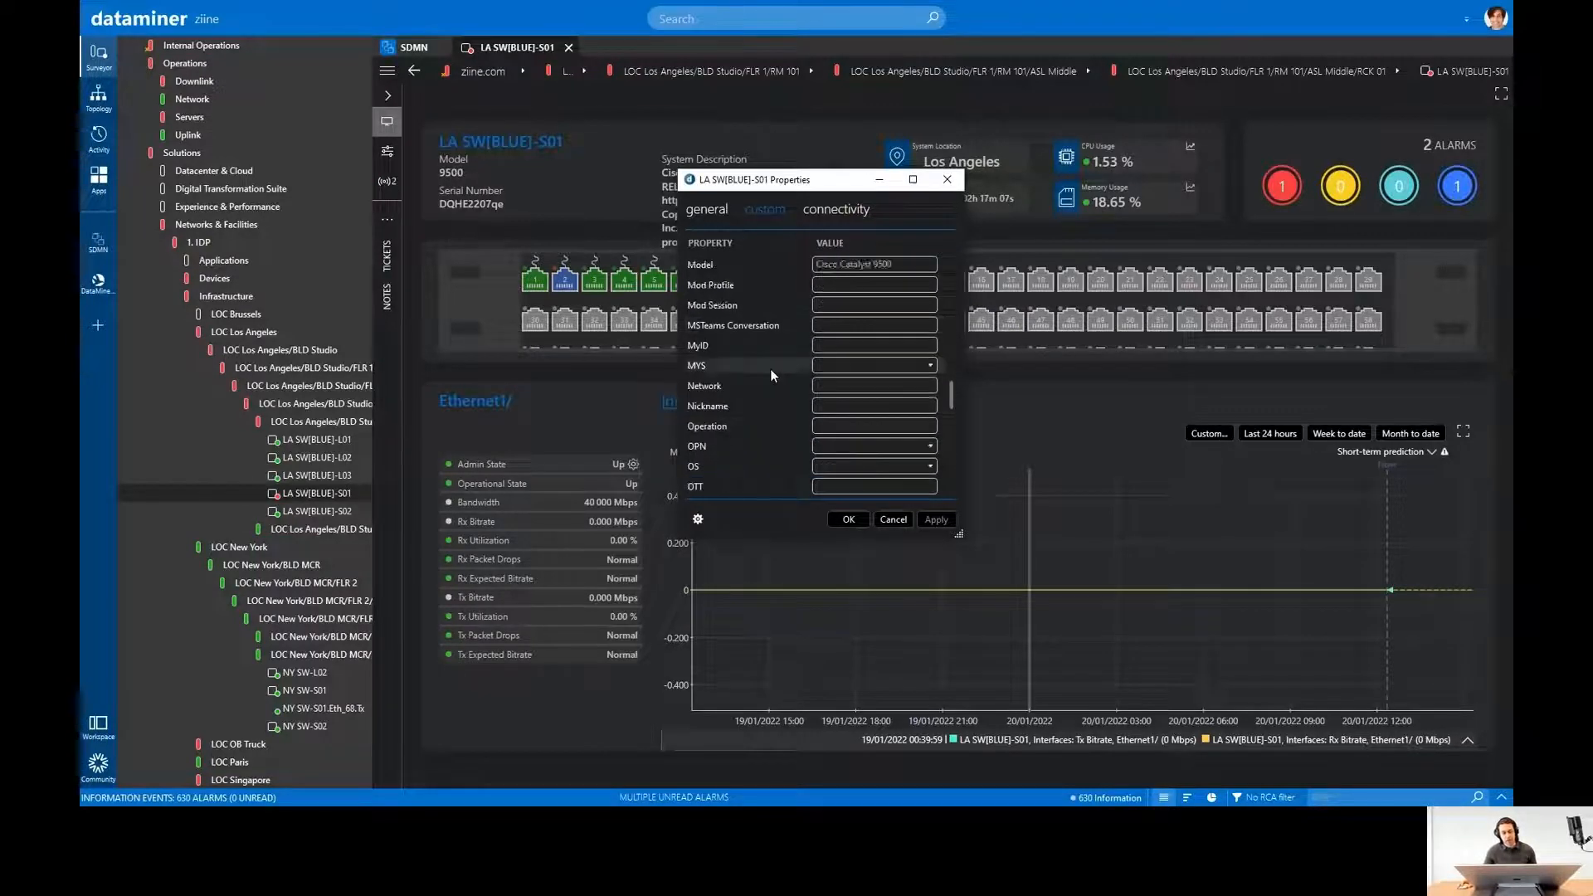
scroll(770, 368, down, 3)
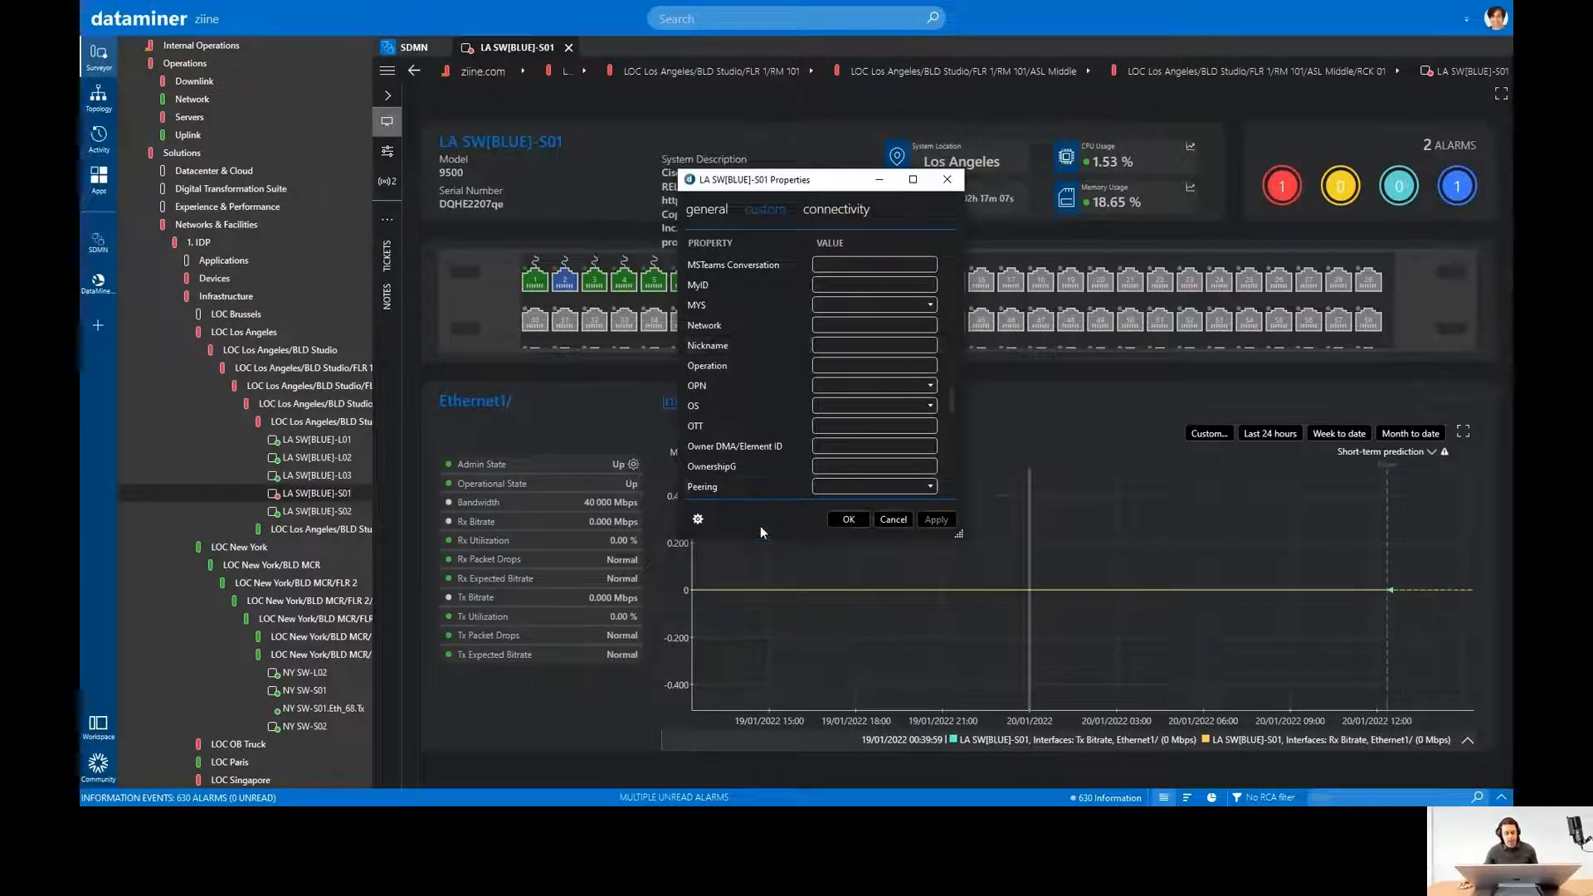
Create a custom property named Switch Architecture Layer and make it available for alarm filtering.
click(697, 520)
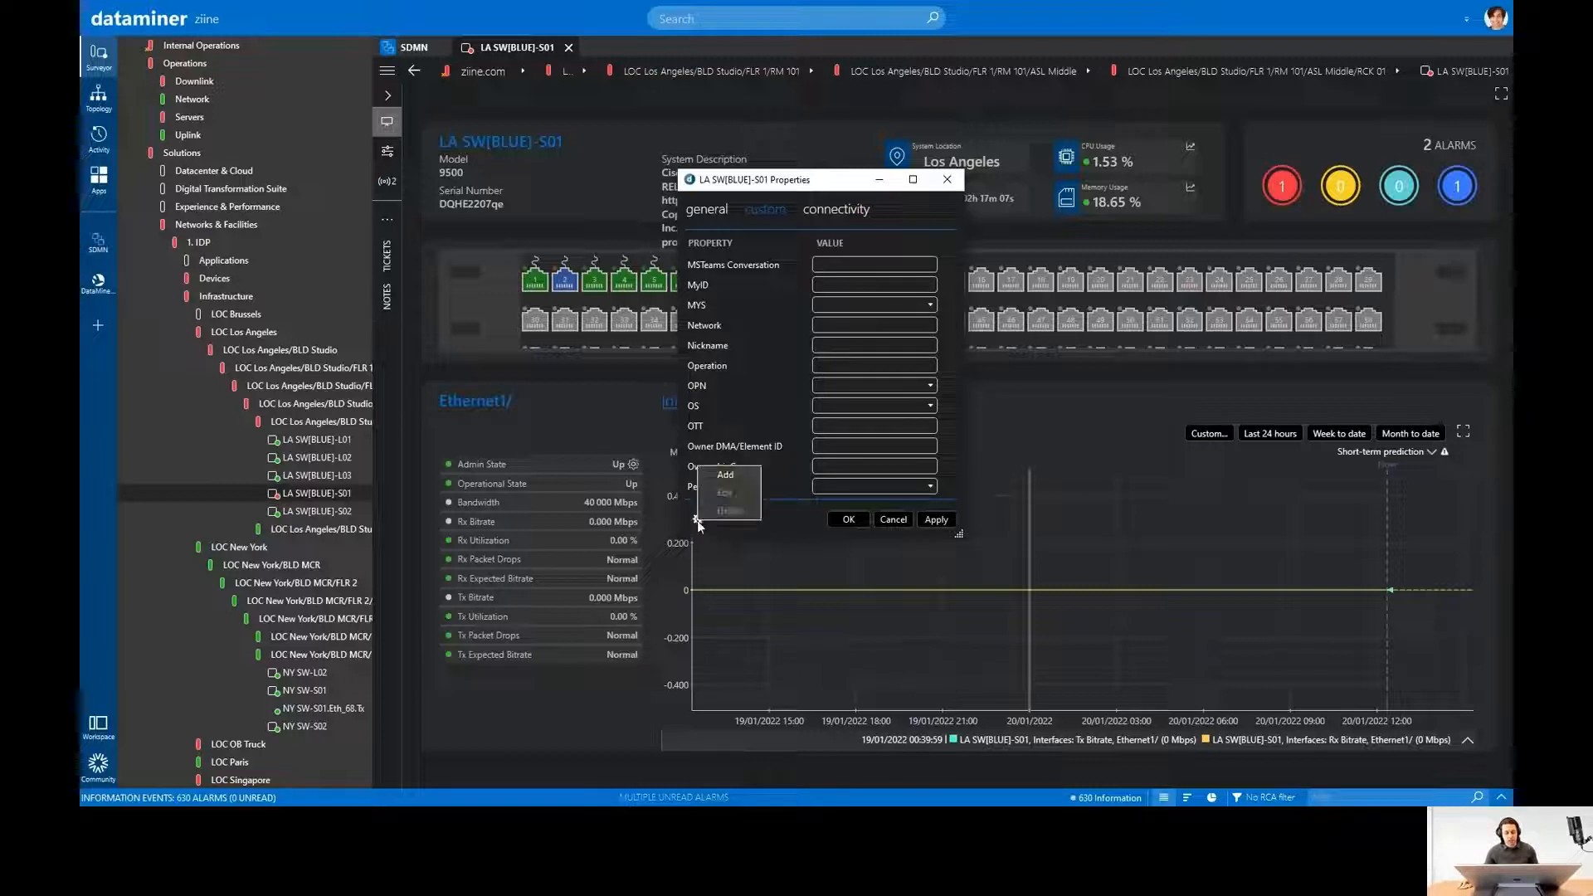
click(727, 476)
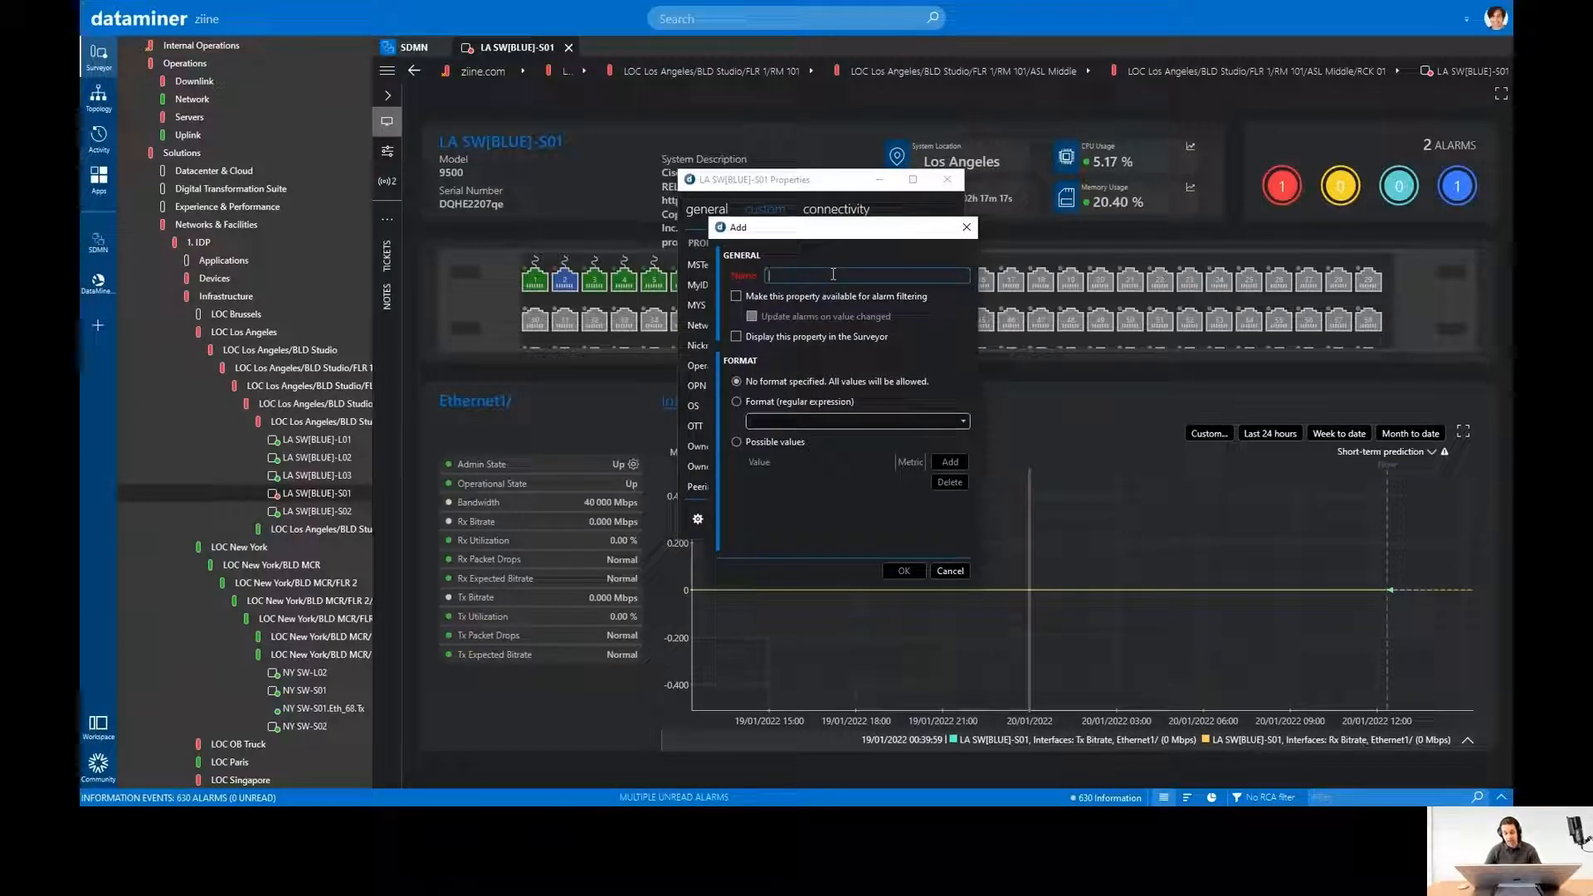
text(Swi)
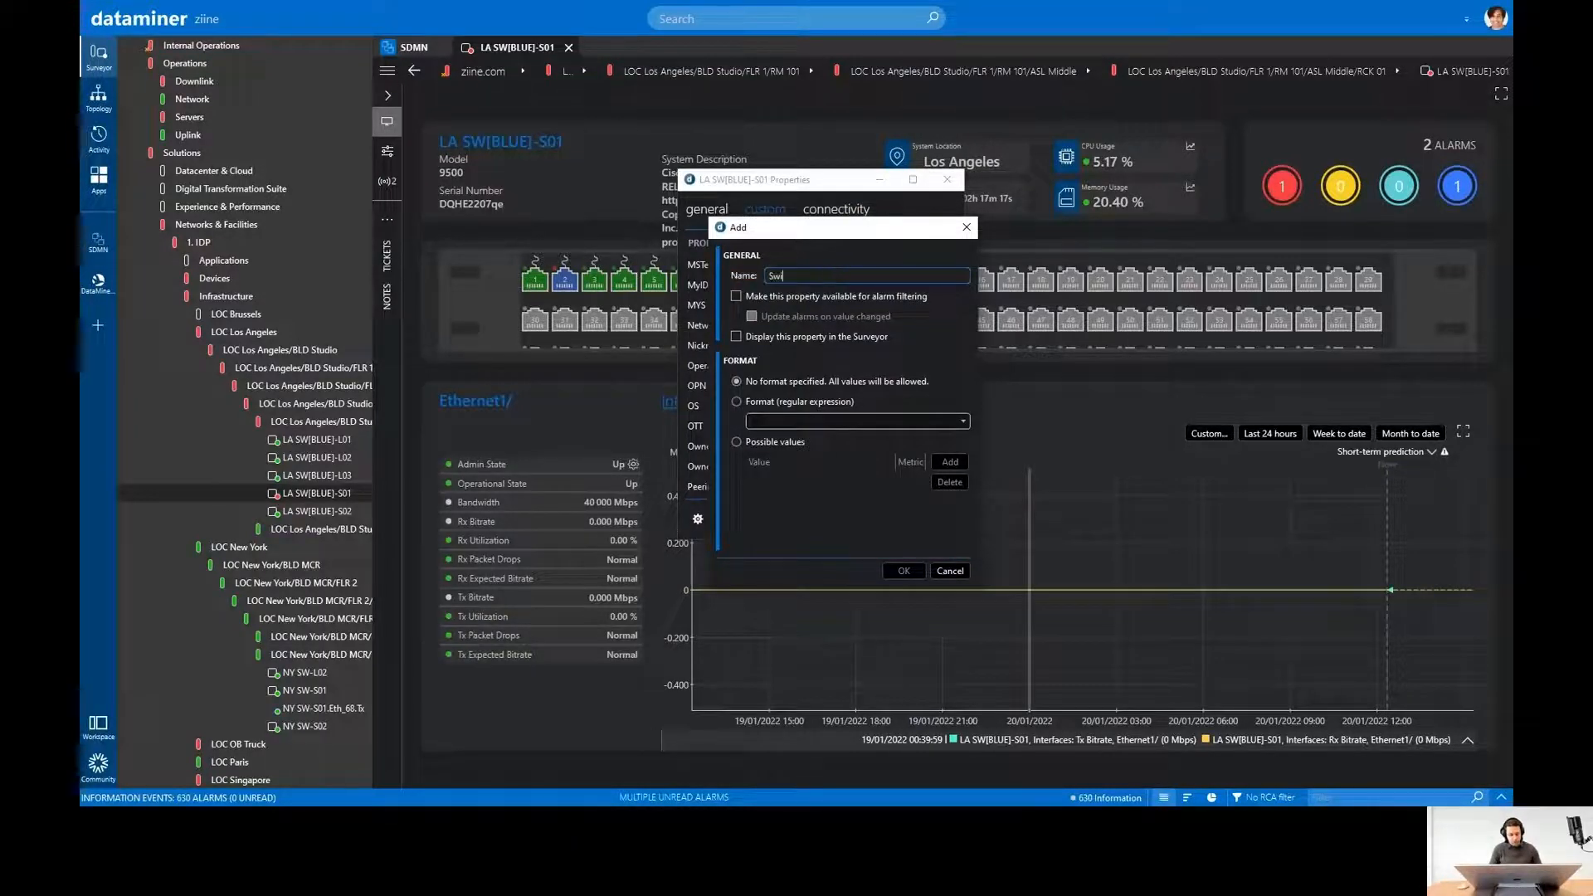
text(tch Architectu)
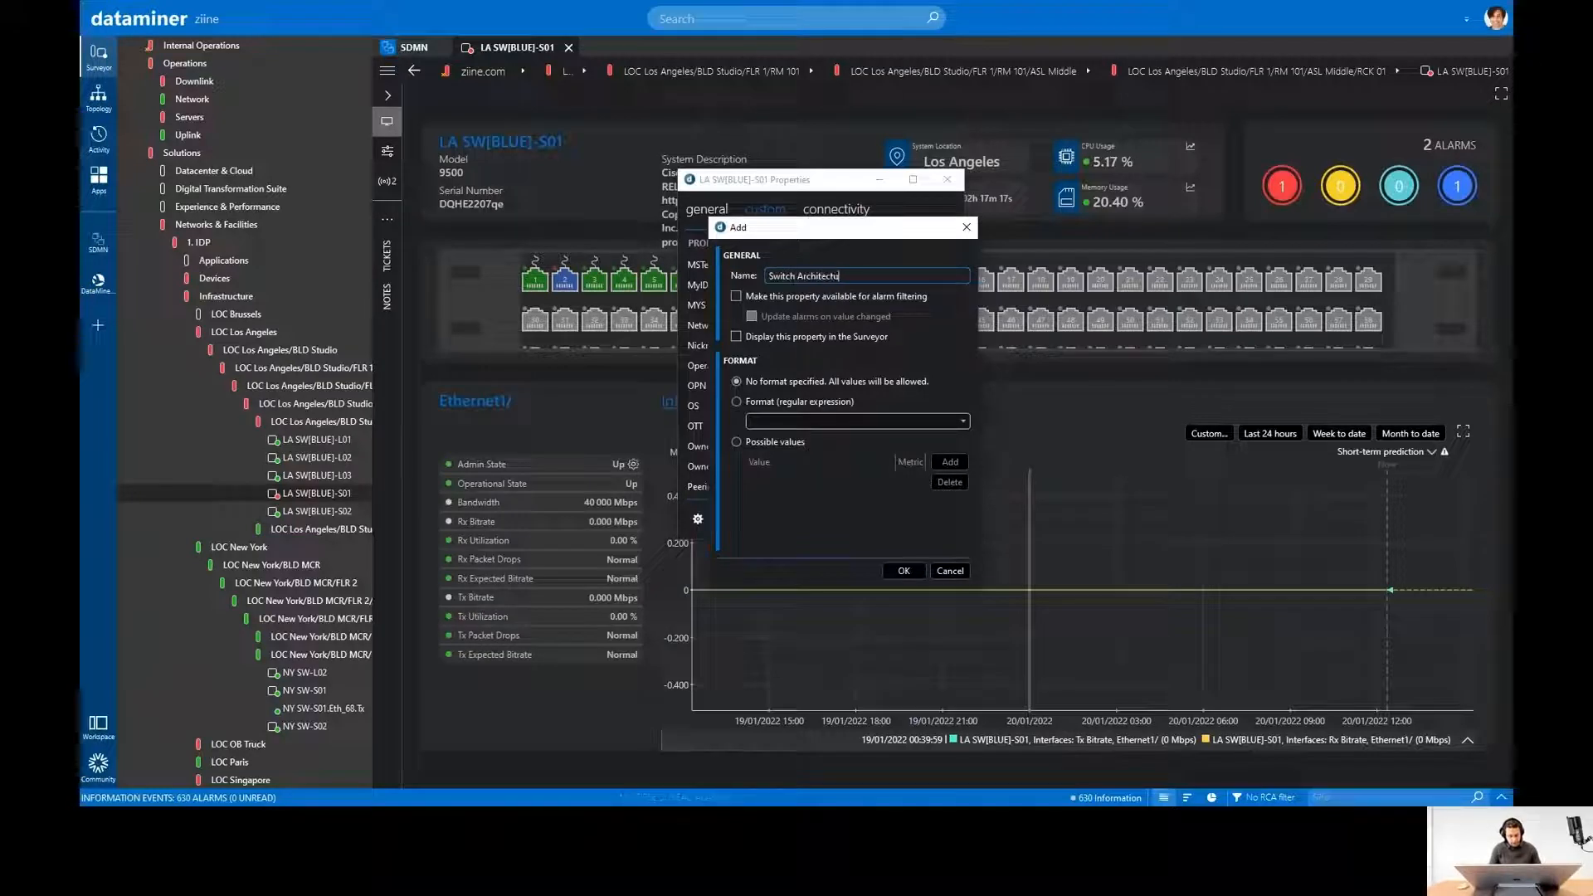
text(re Layer)
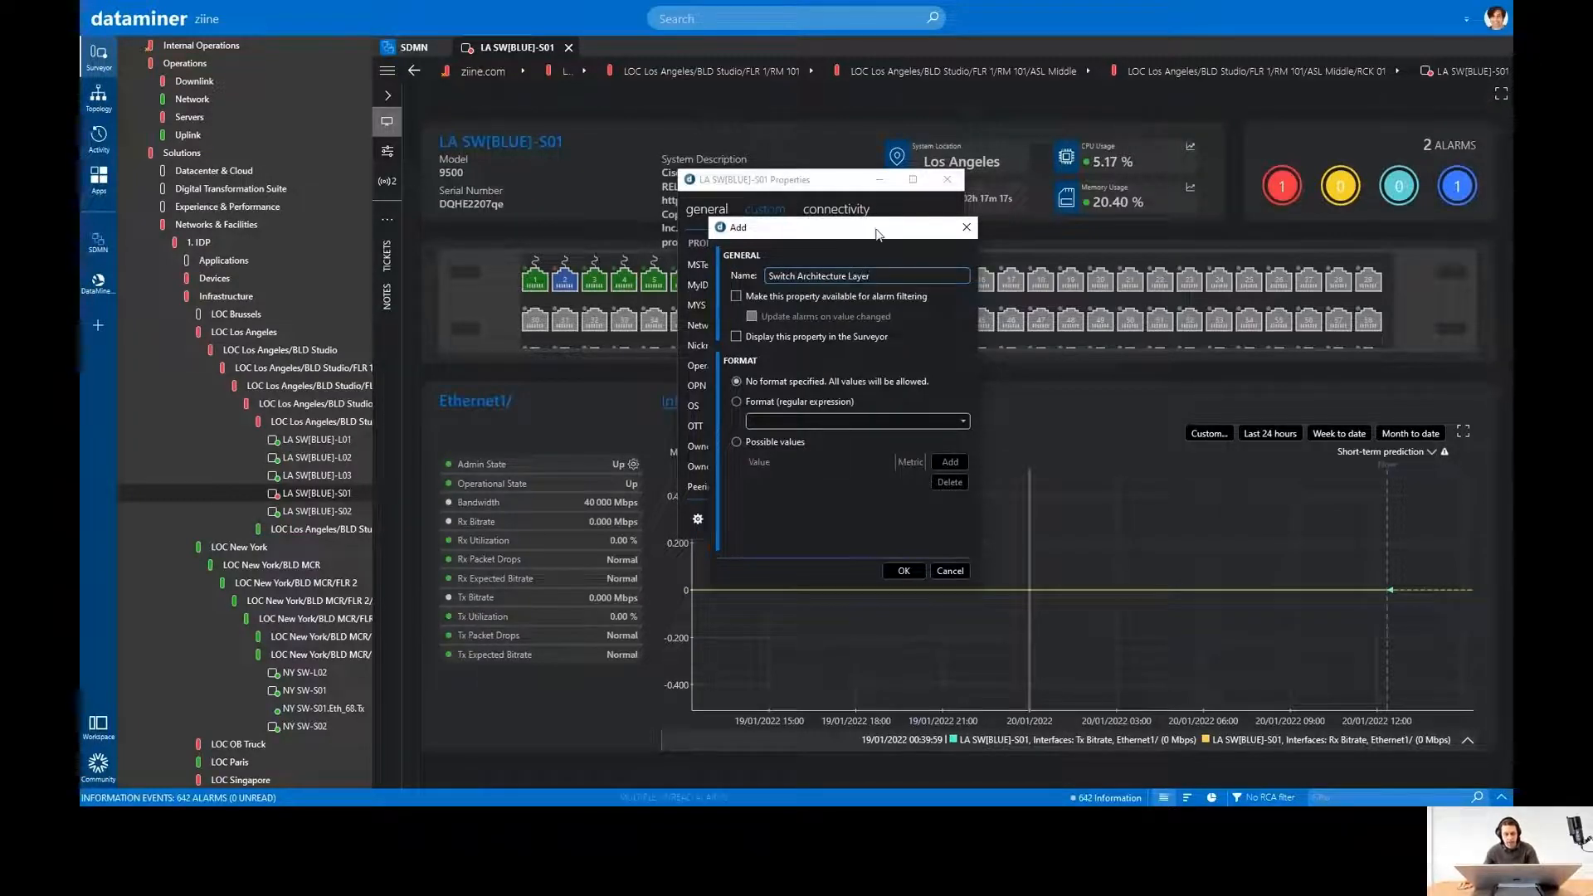
click(735, 295)
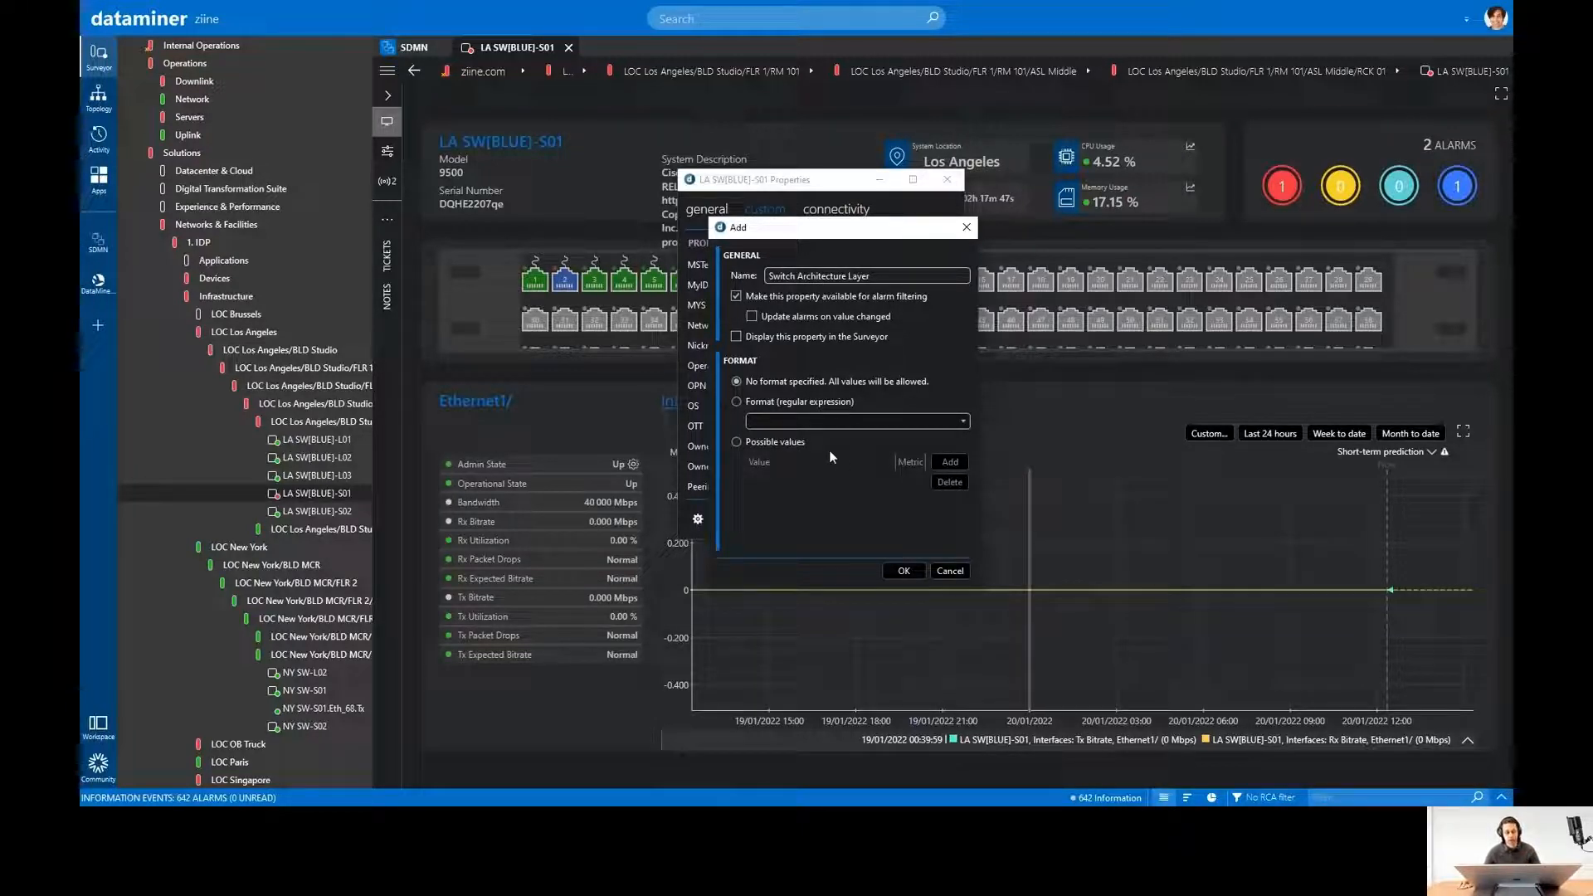
Restrict the Switch Architecture Layer property to the possible values Spine and Leaf, and save the new property.
click(736, 441)
click(950, 462)
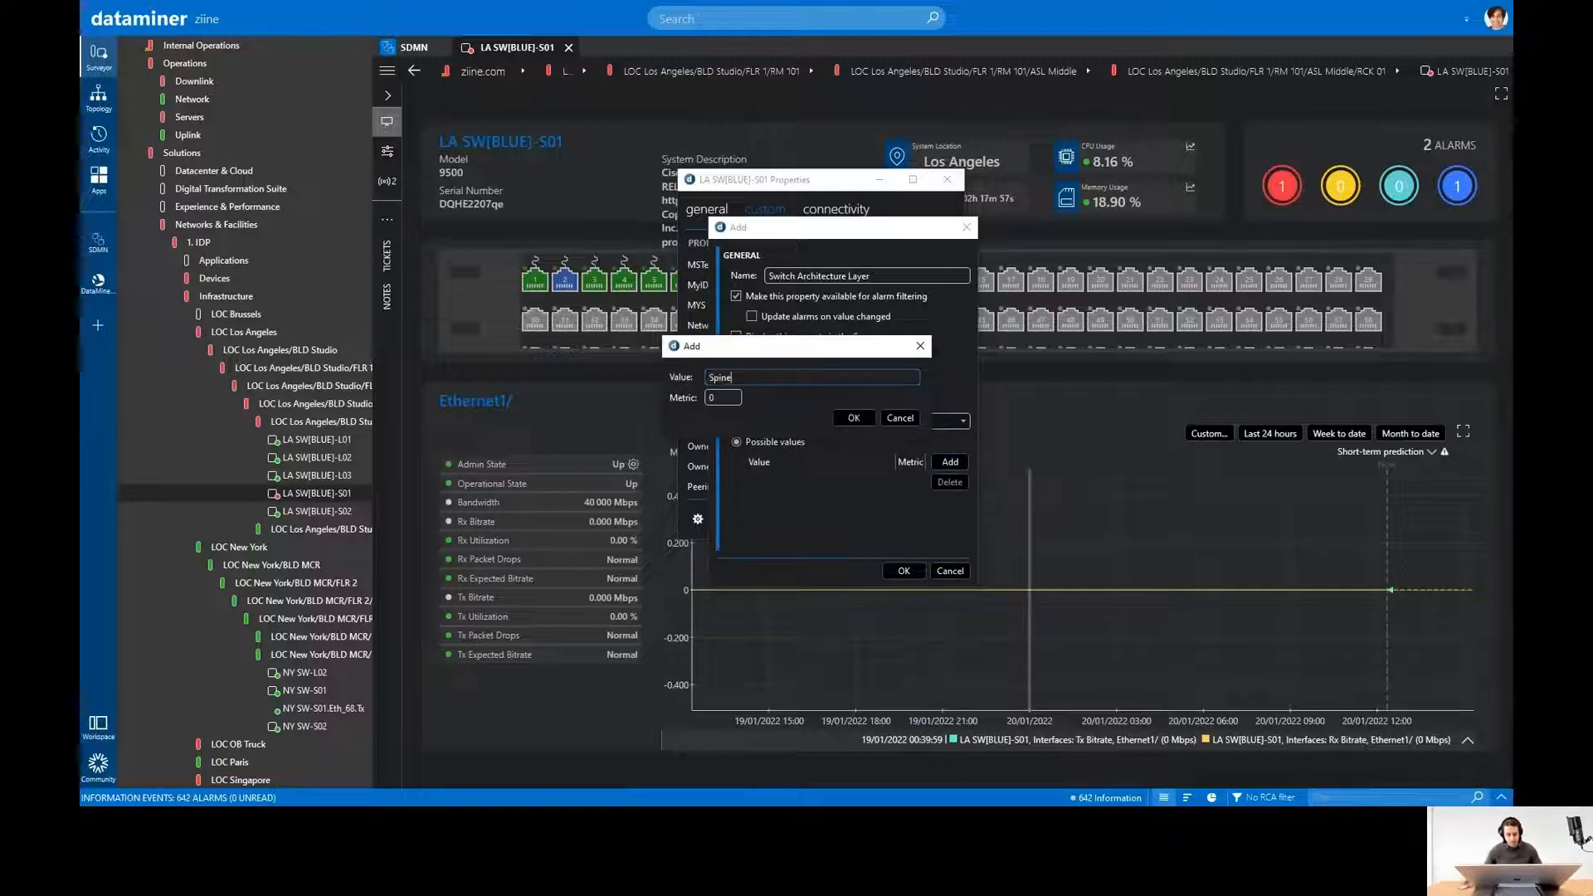
click(854, 417)
click(950, 462)
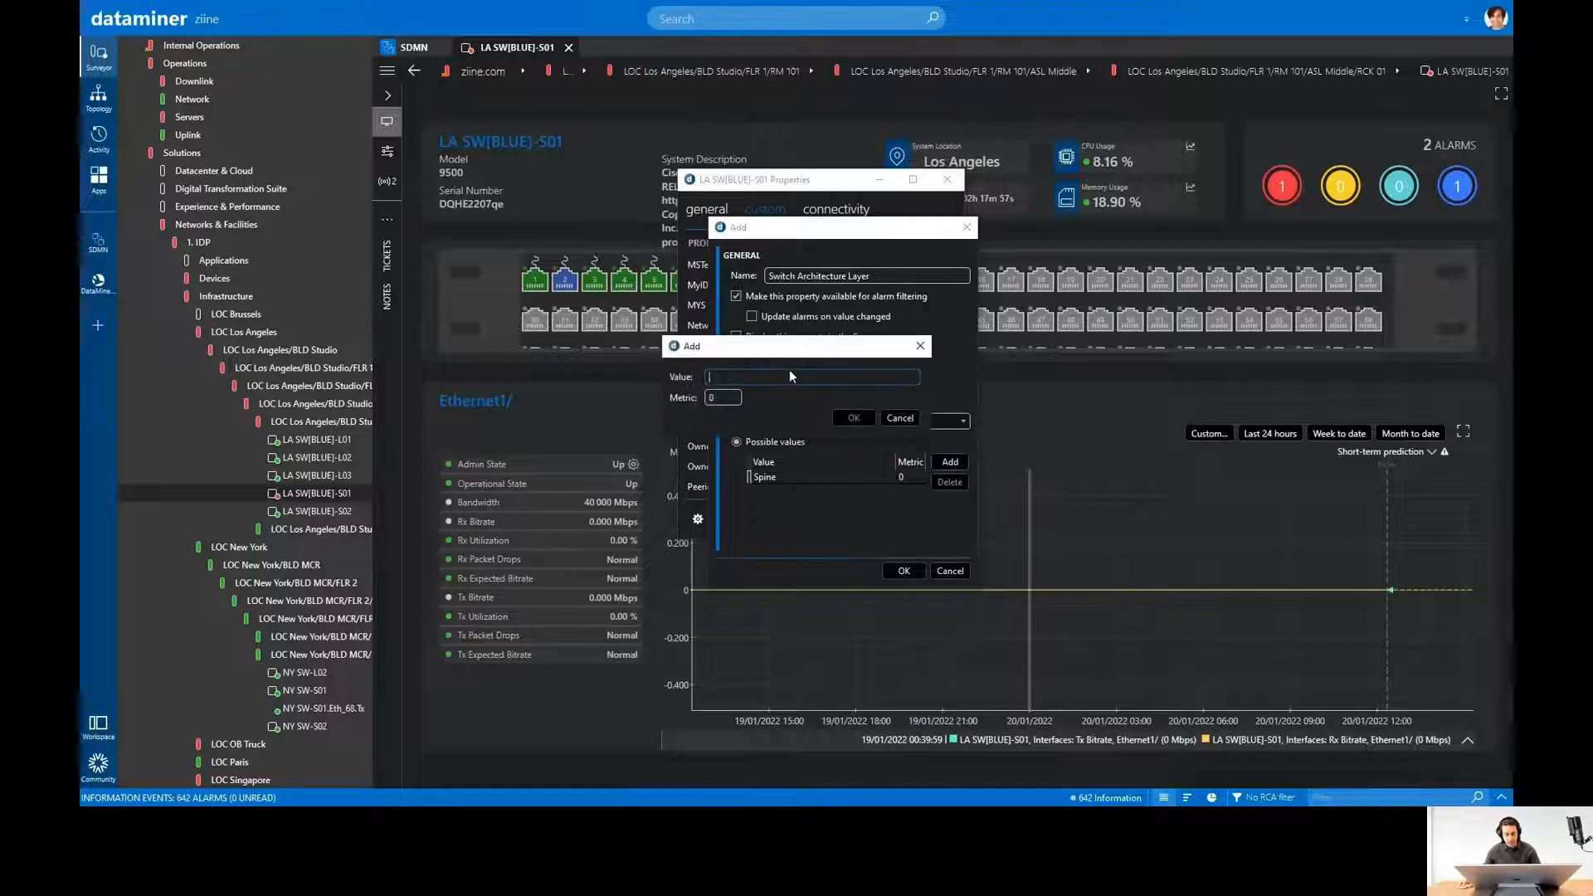
text(Leadf)
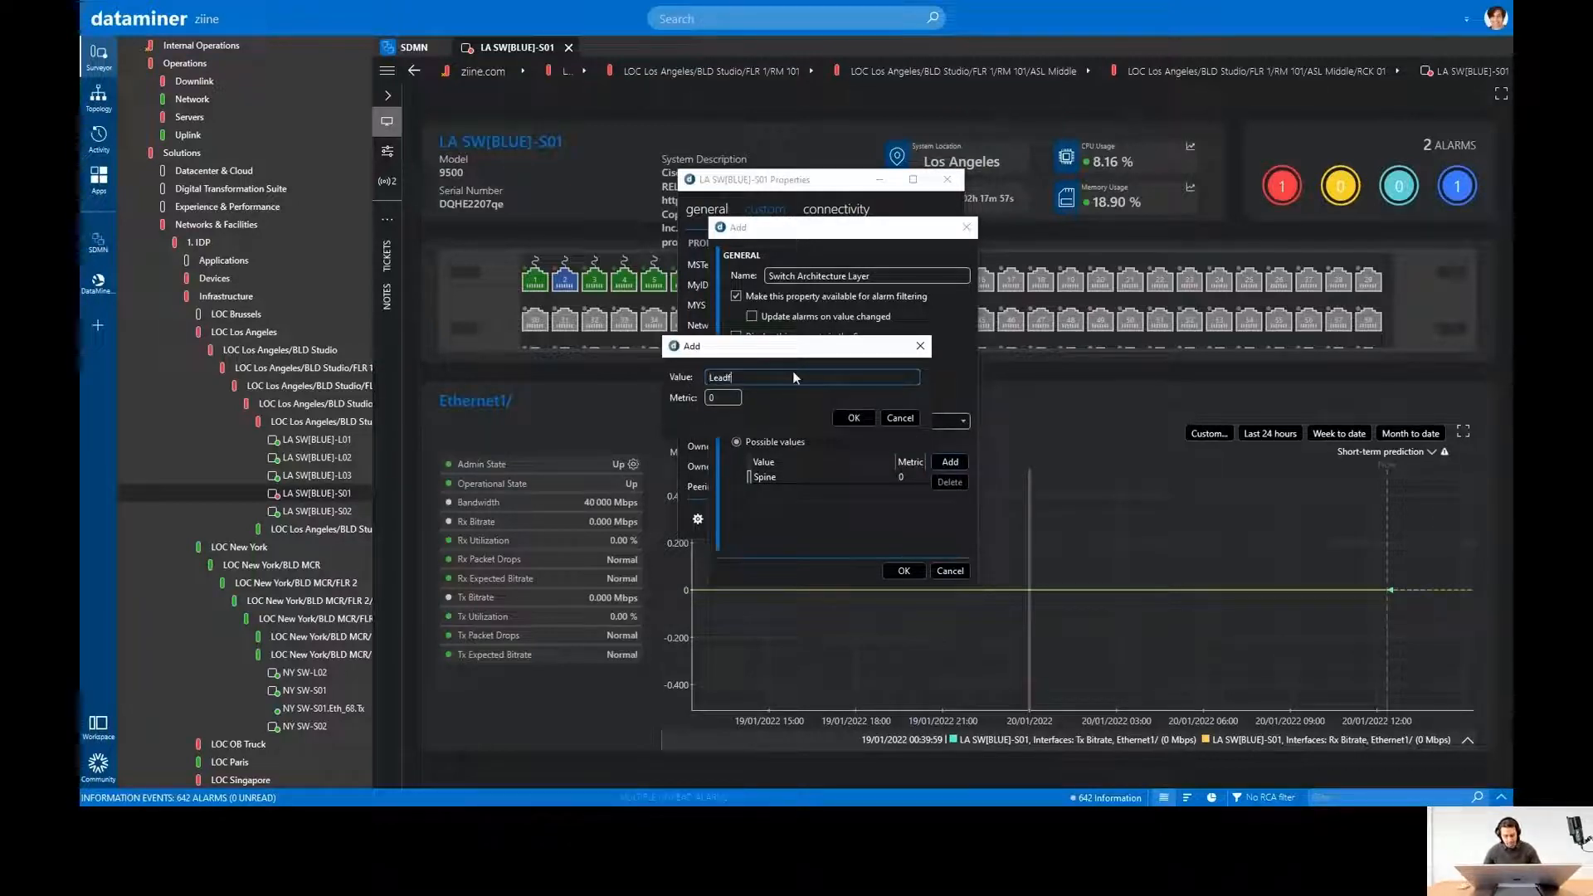
key(BackSpace)
key(BackSpace)
text(f)
click(854, 418)
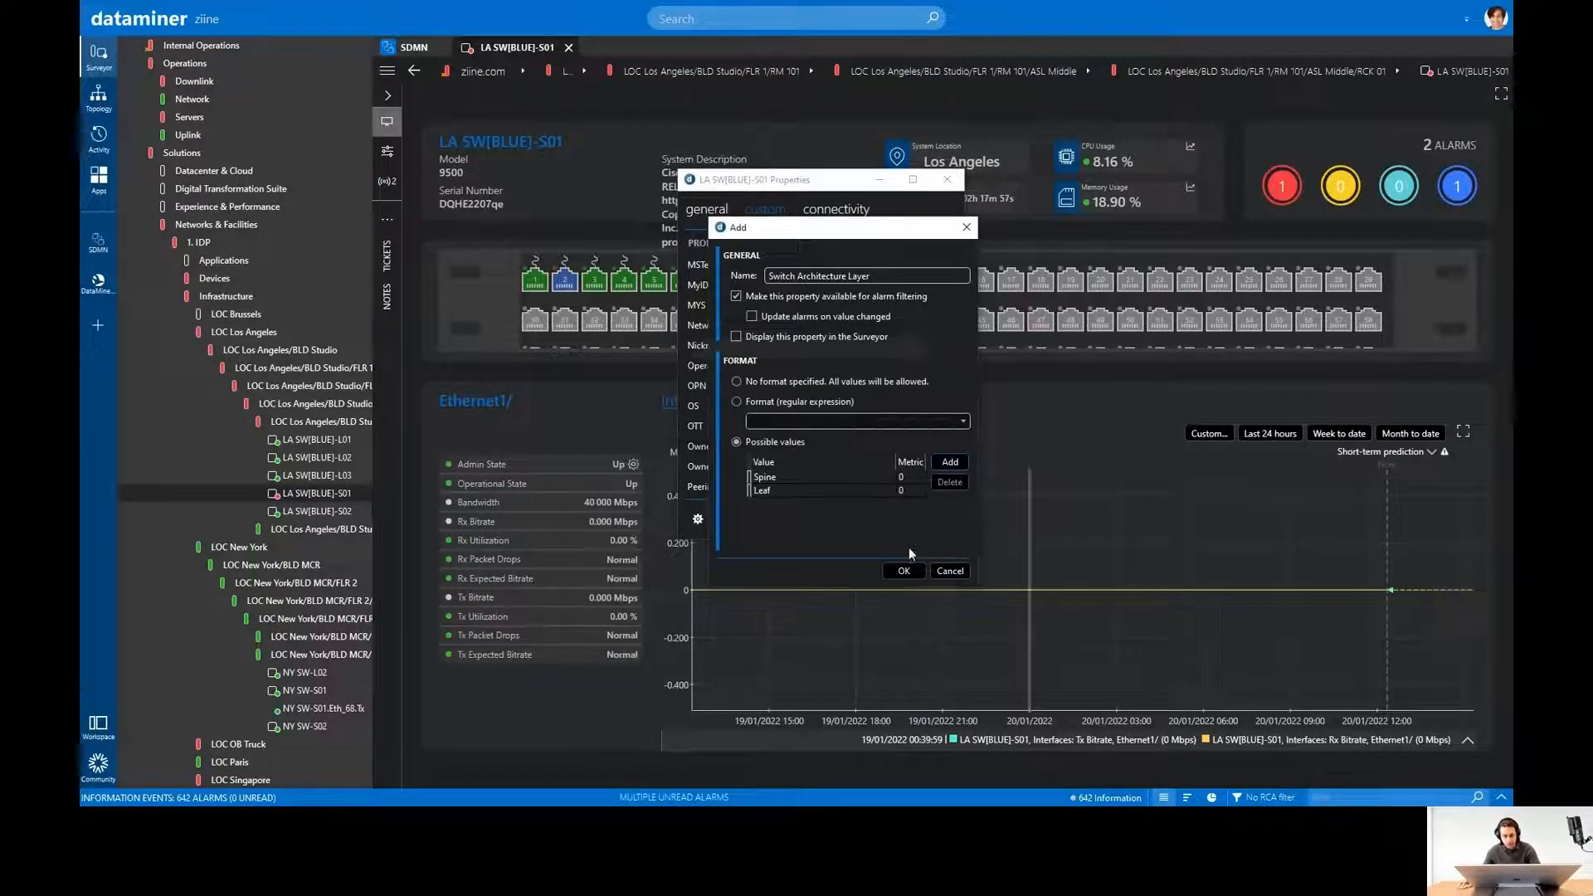
click(903, 571)
Set the switch's Switch Architecture Layer property to Spine and apply the change.
scroll(826, 379, down, 5)
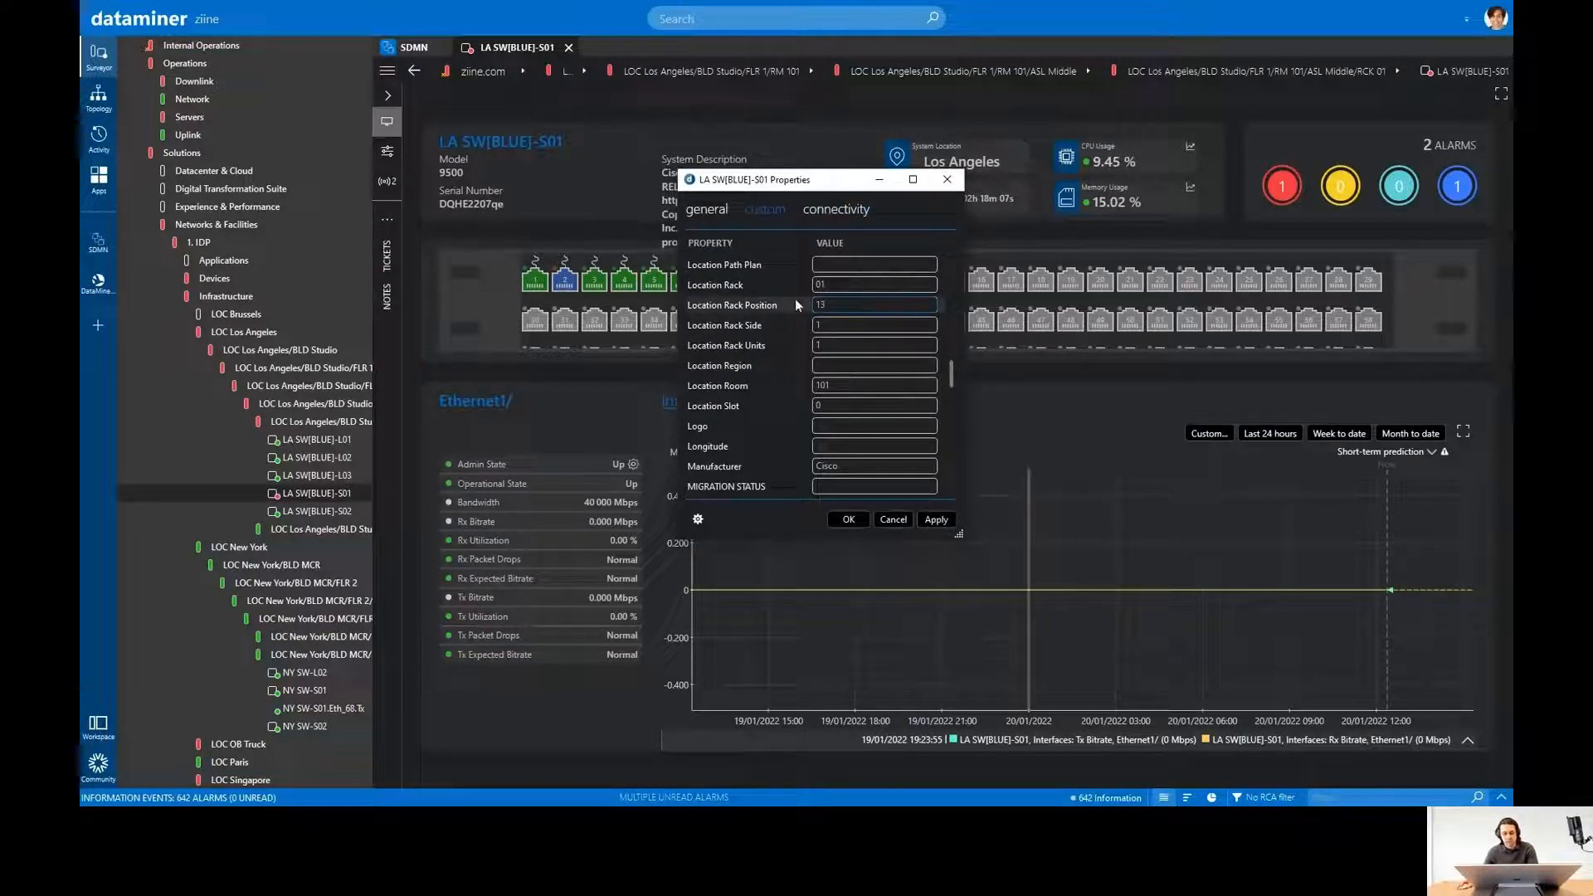
scroll(795, 298, down, 10)
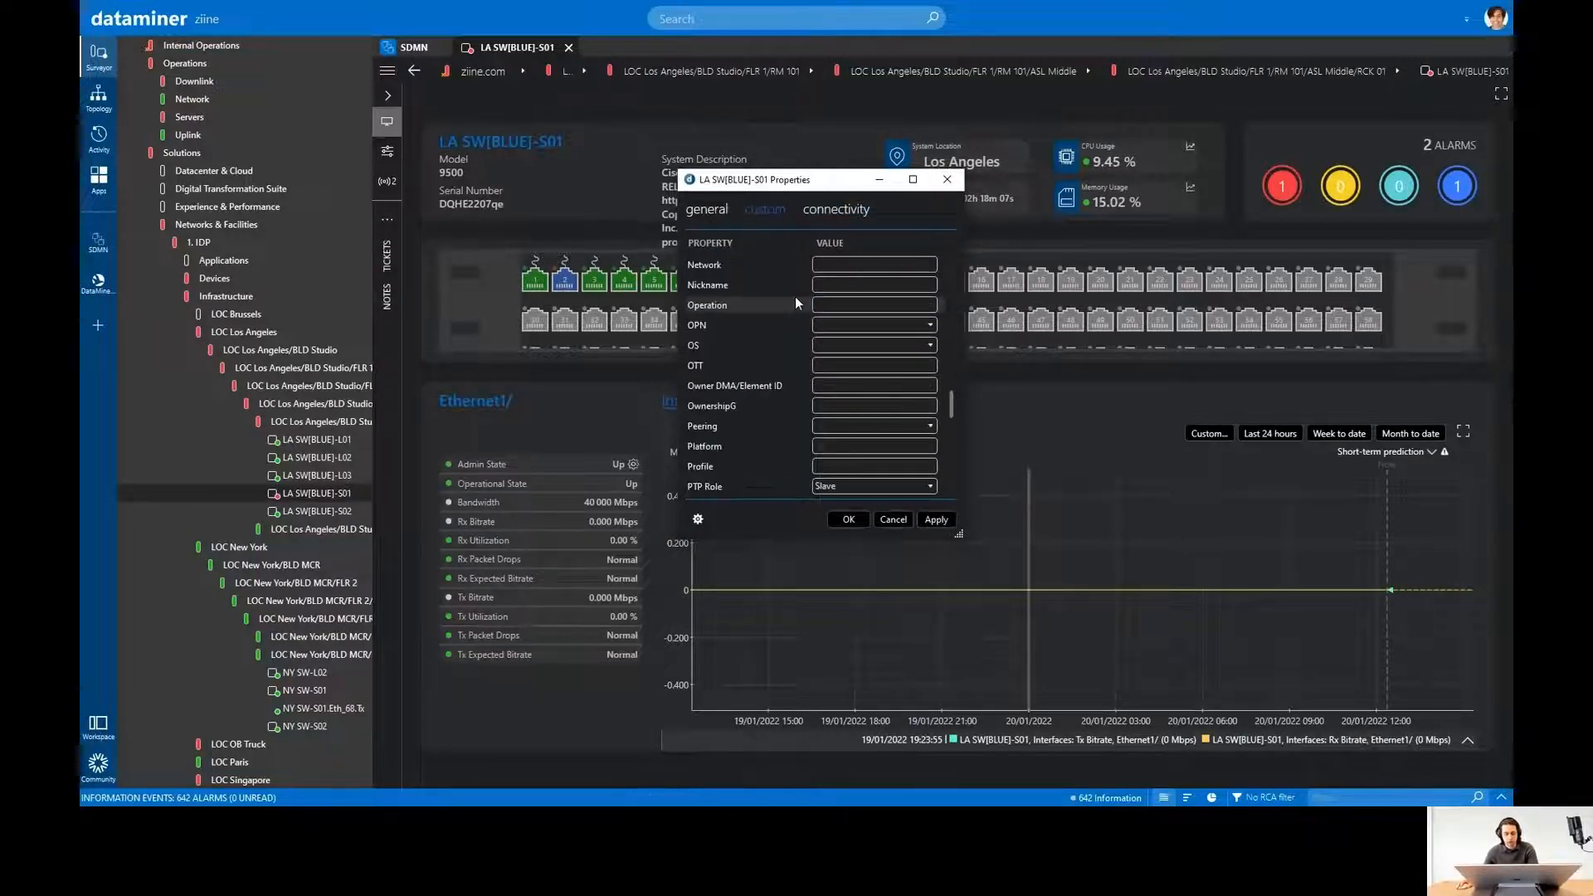
scroll(795, 300, down, 3)
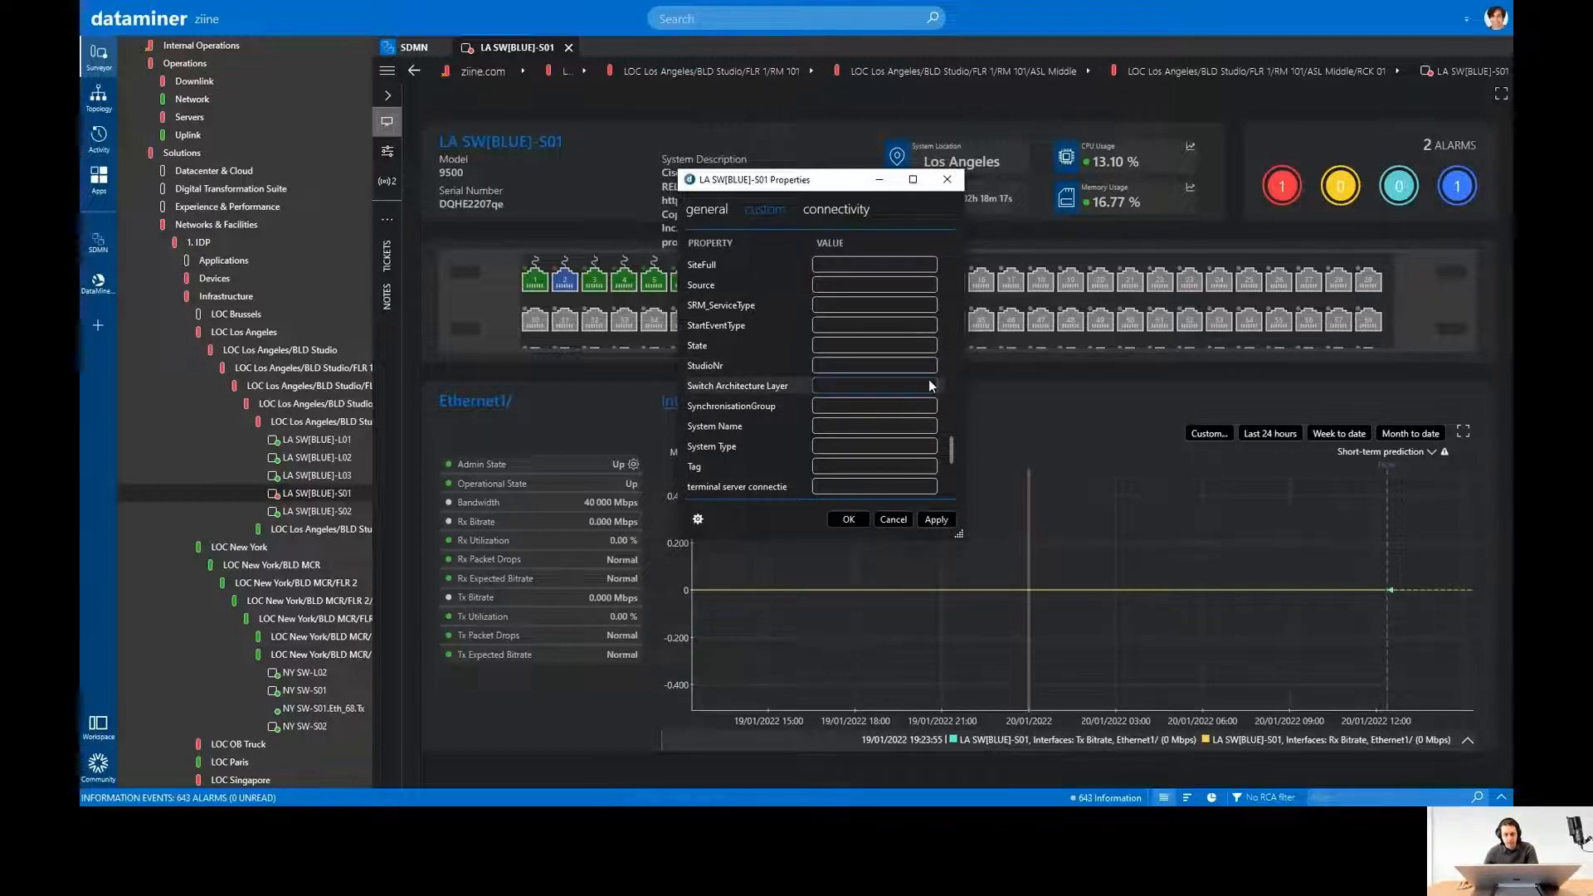
click(930, 384)
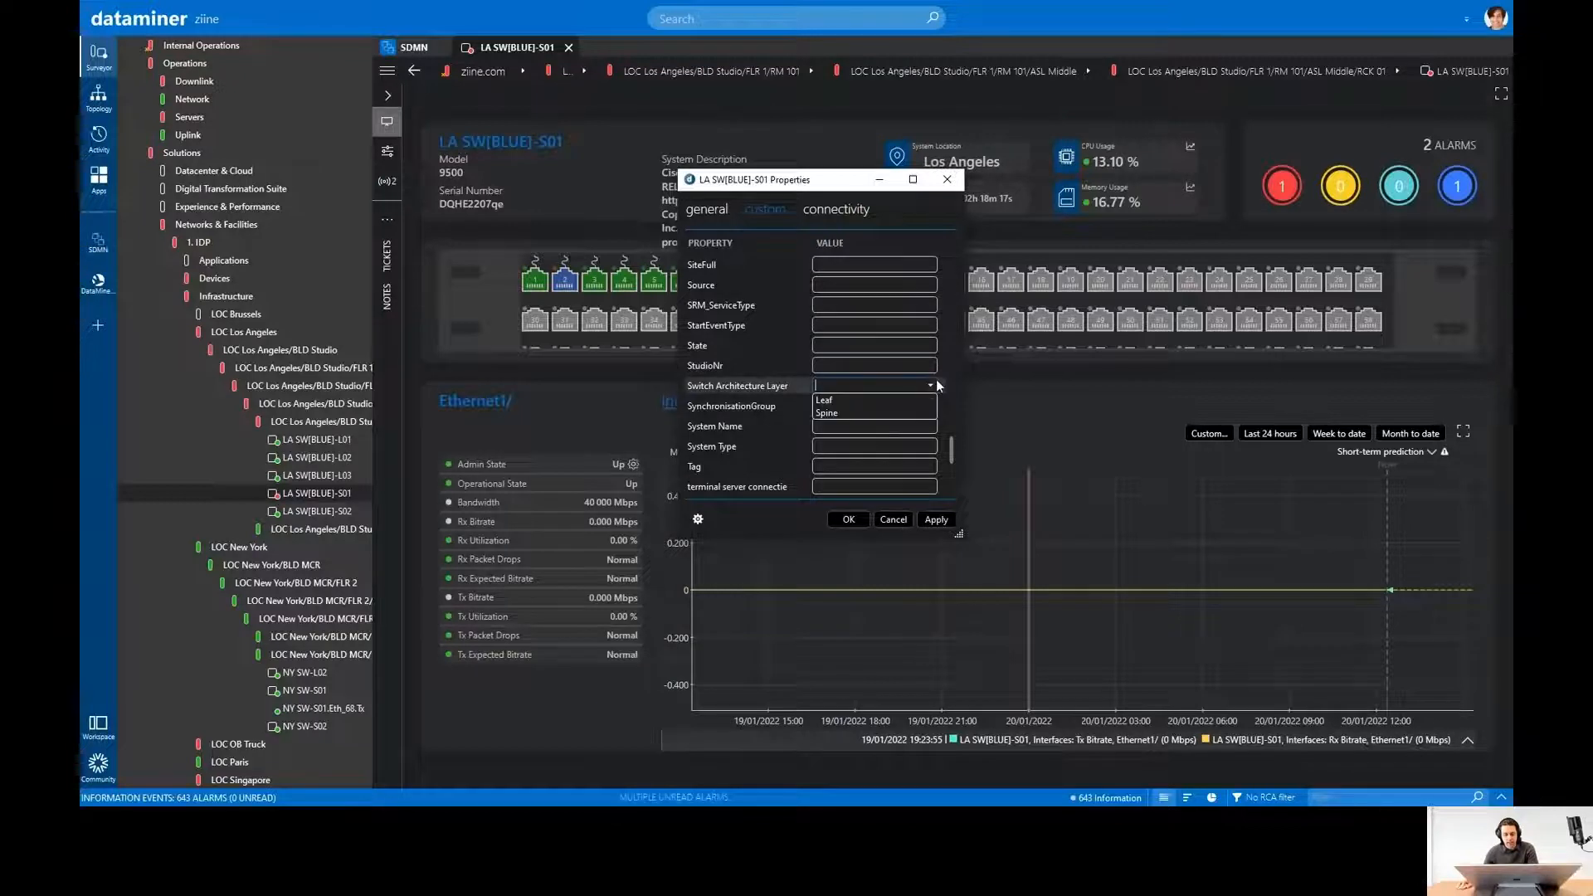
click(830, 413)
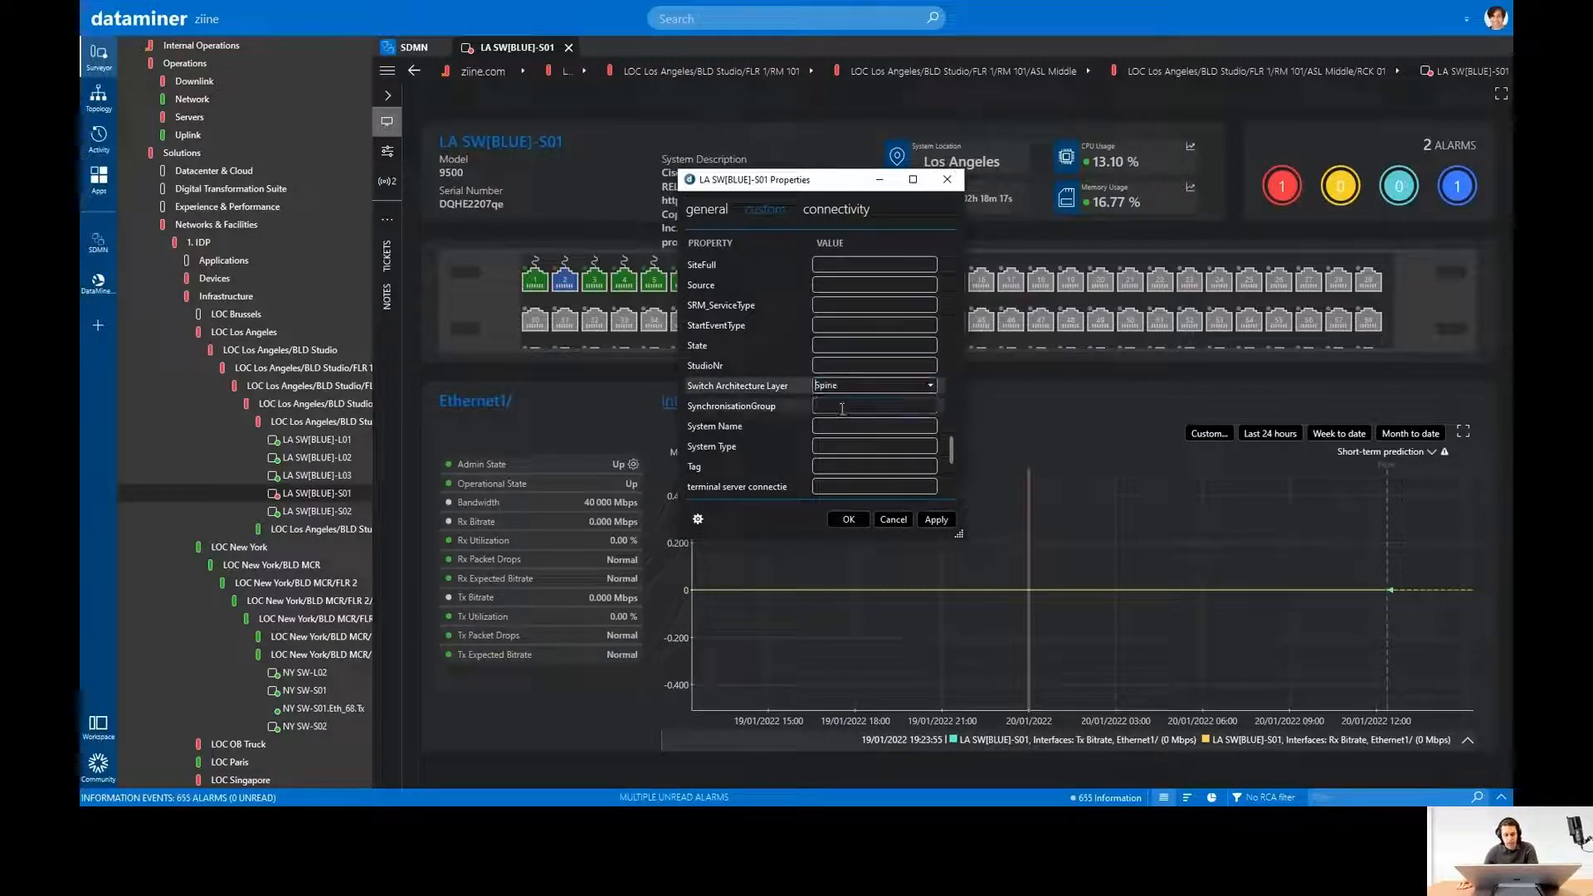
click(936, 521)
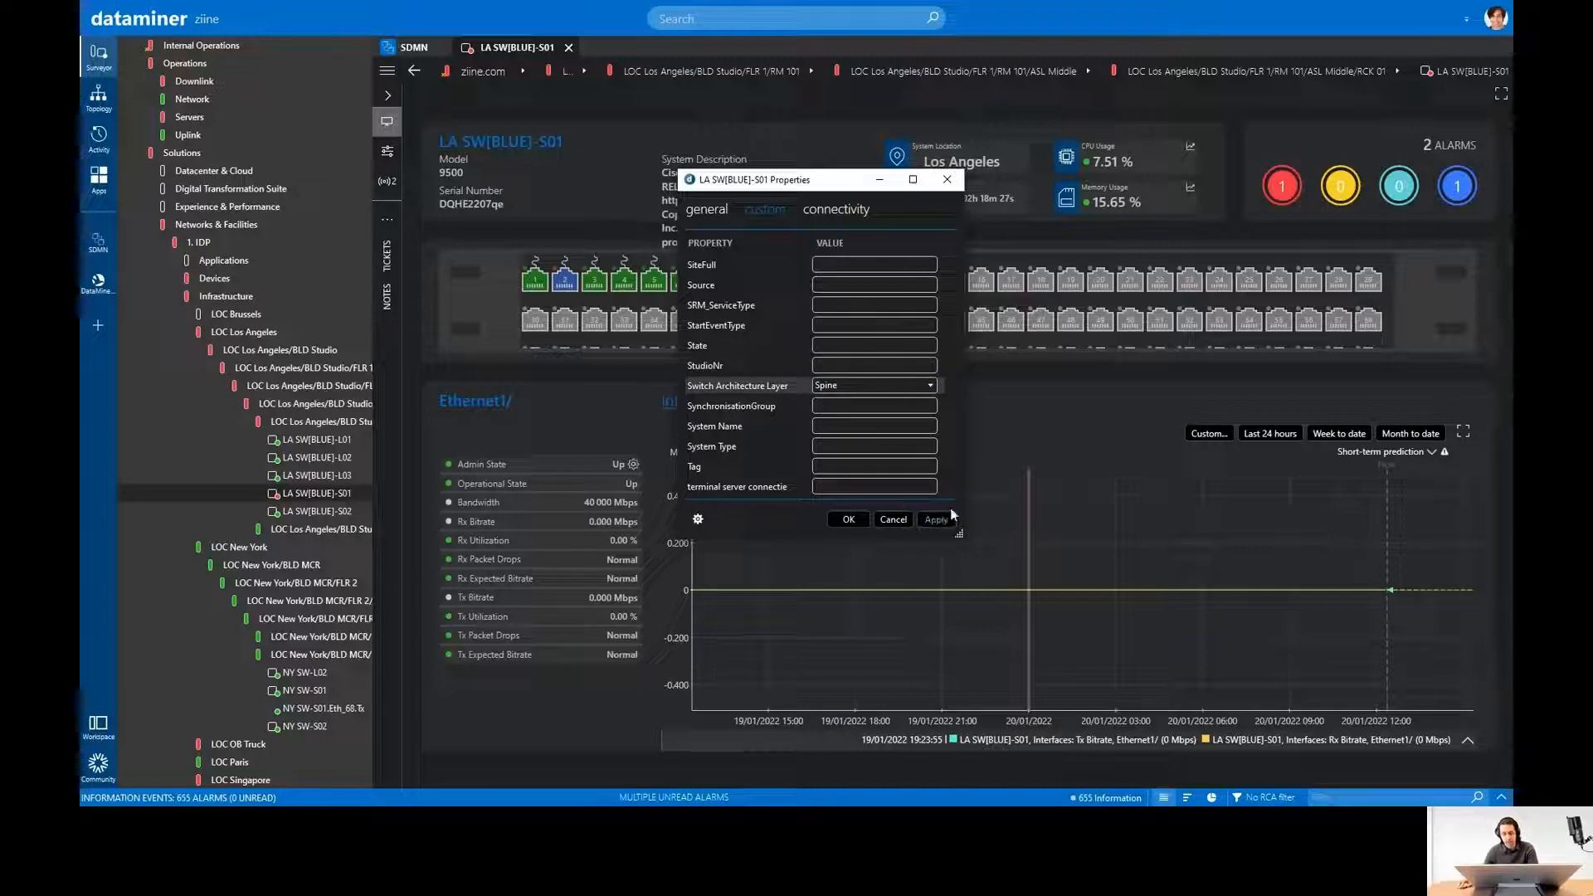
Filter the active alarms with "Element.Switch Architecture Layer":Spine.
click(1502, 798)
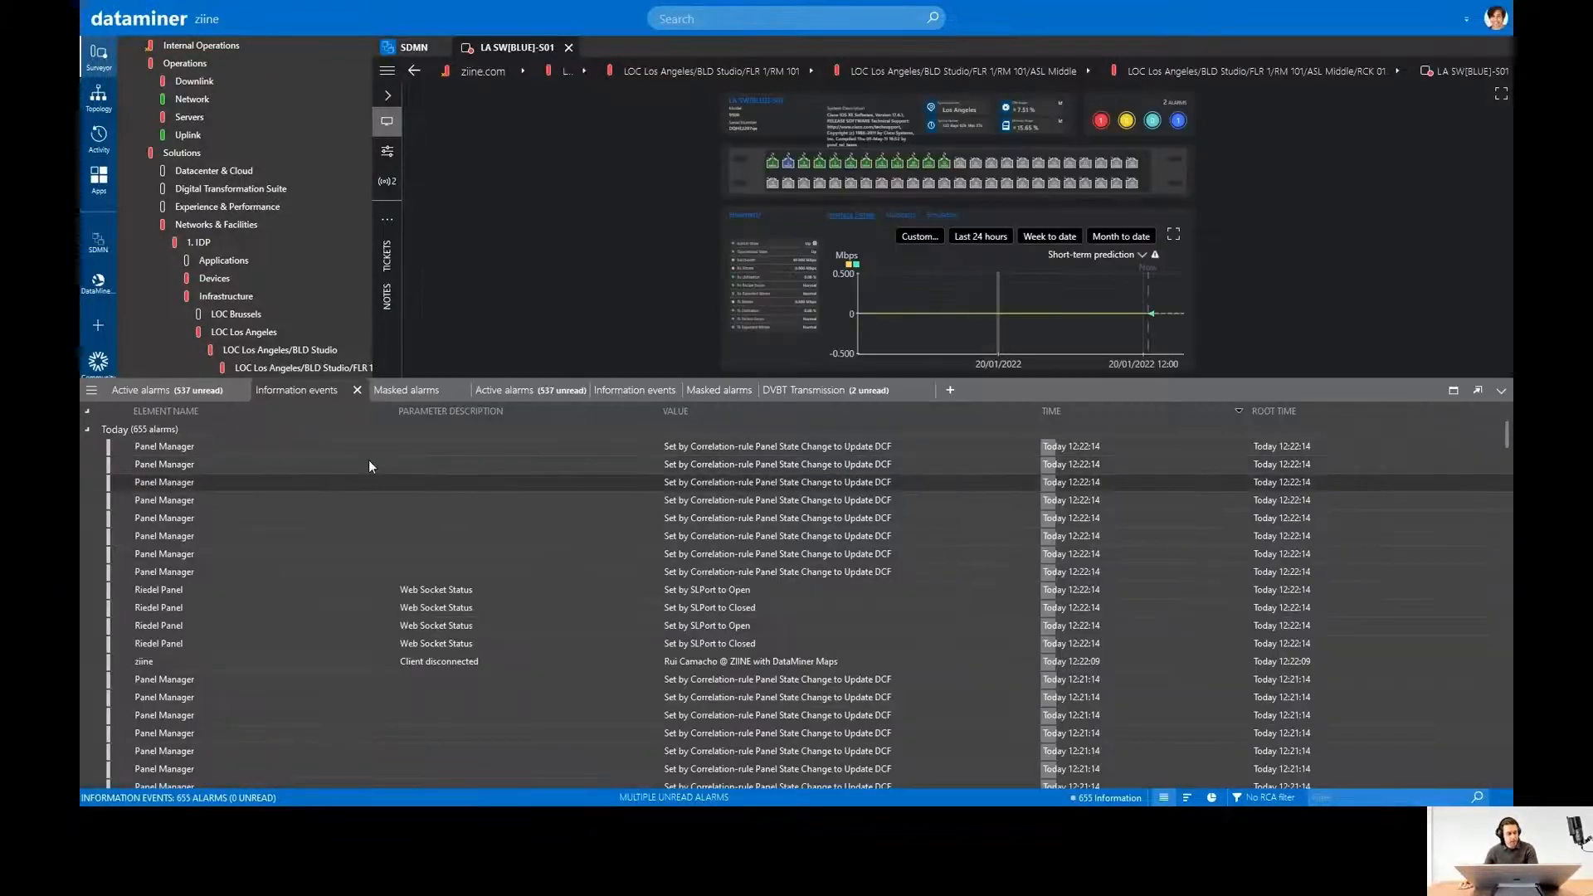
click(114, 393)
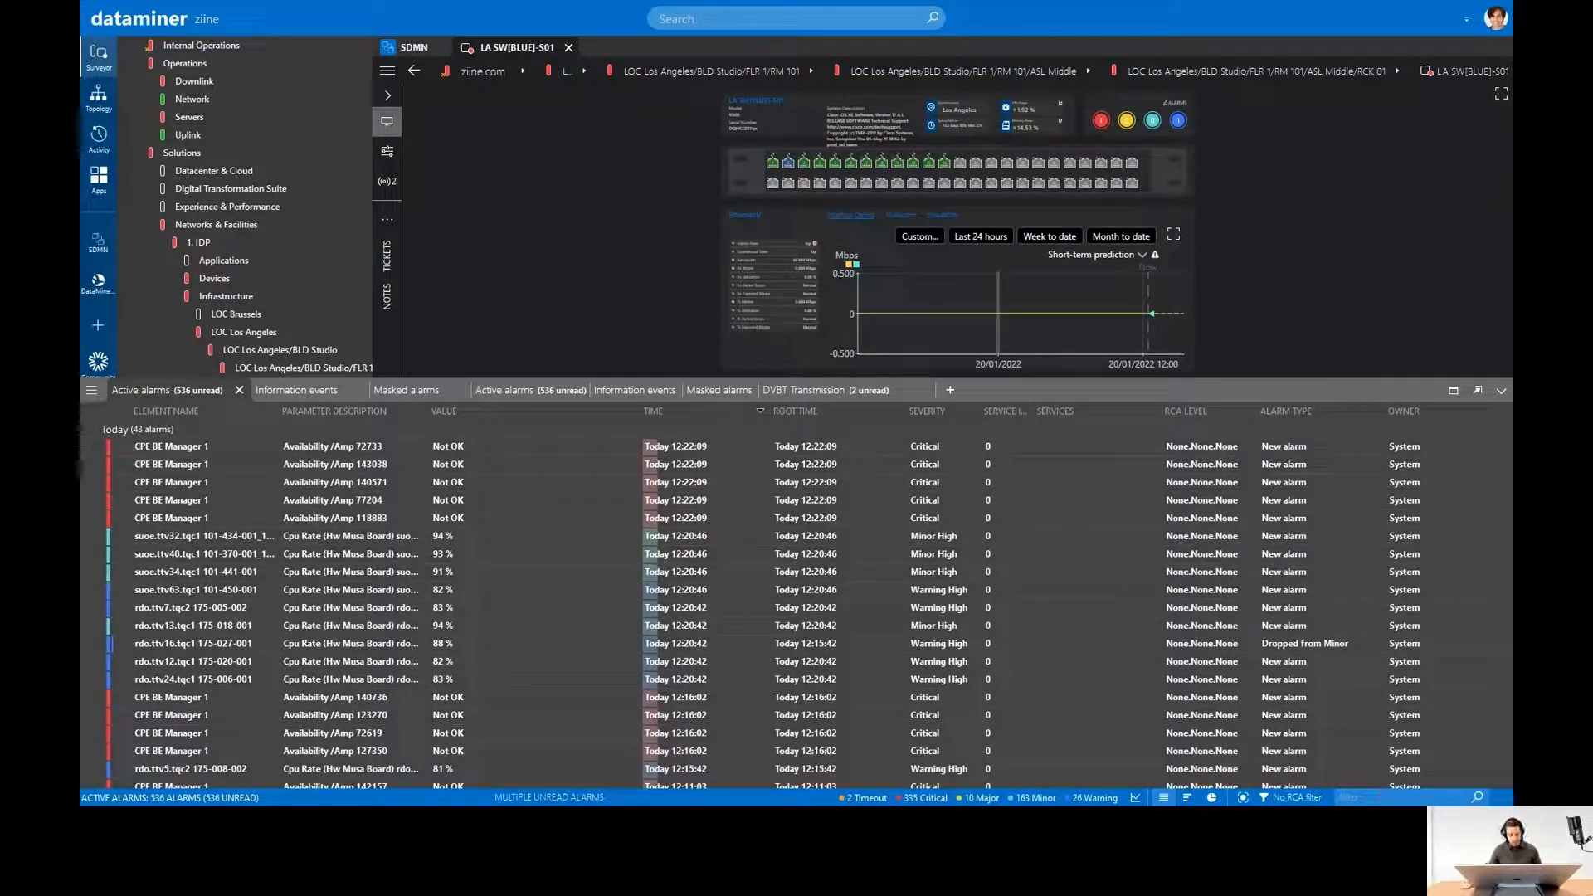
click(1380, 798)
text(Element)
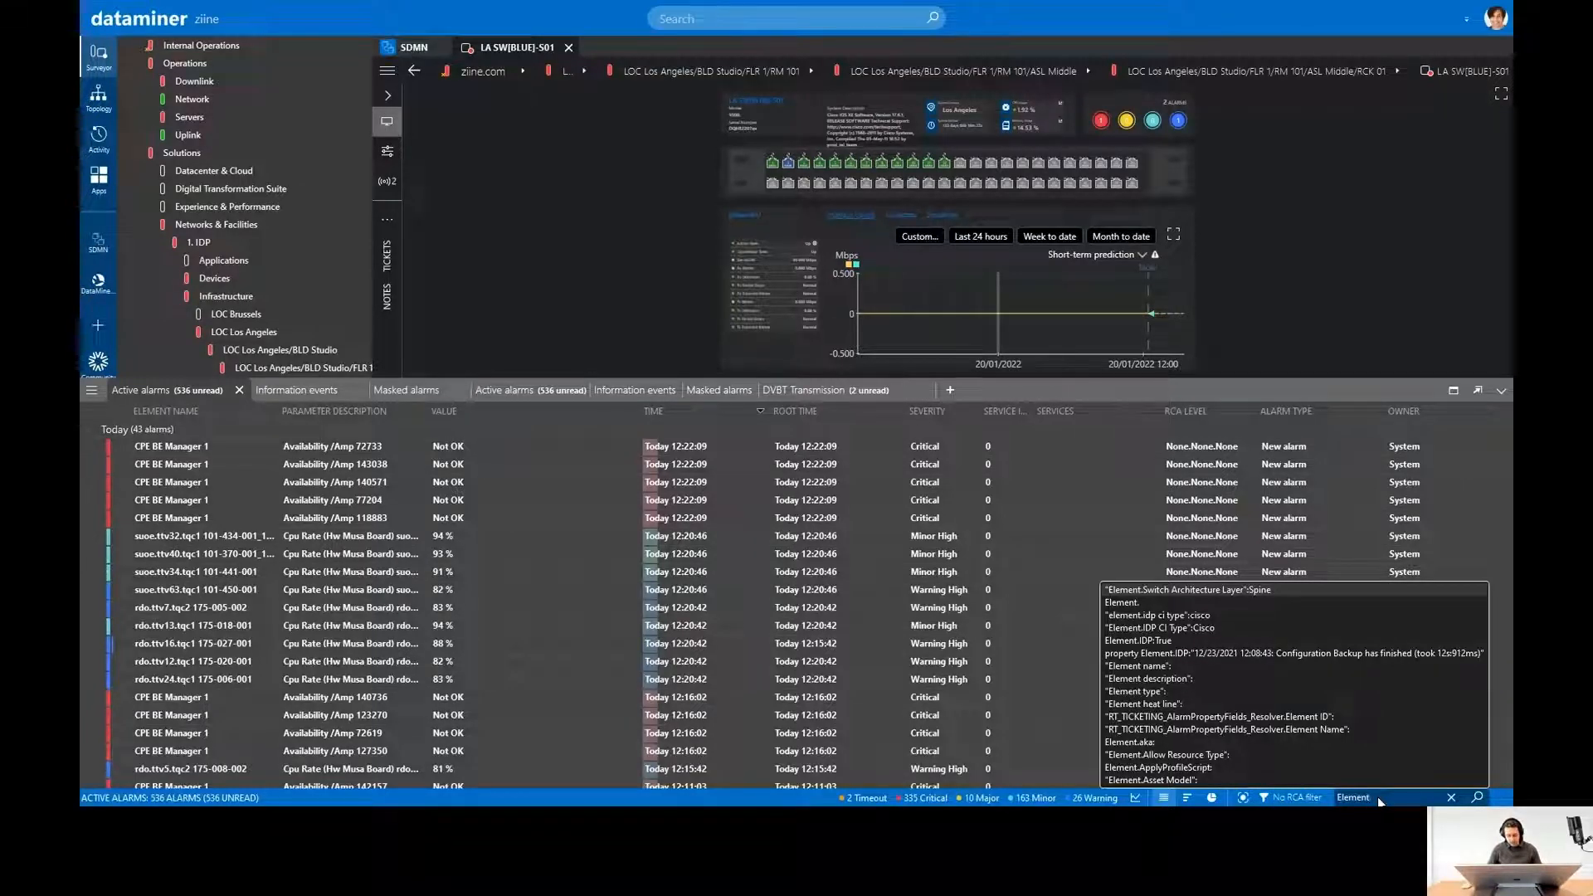
text(.)
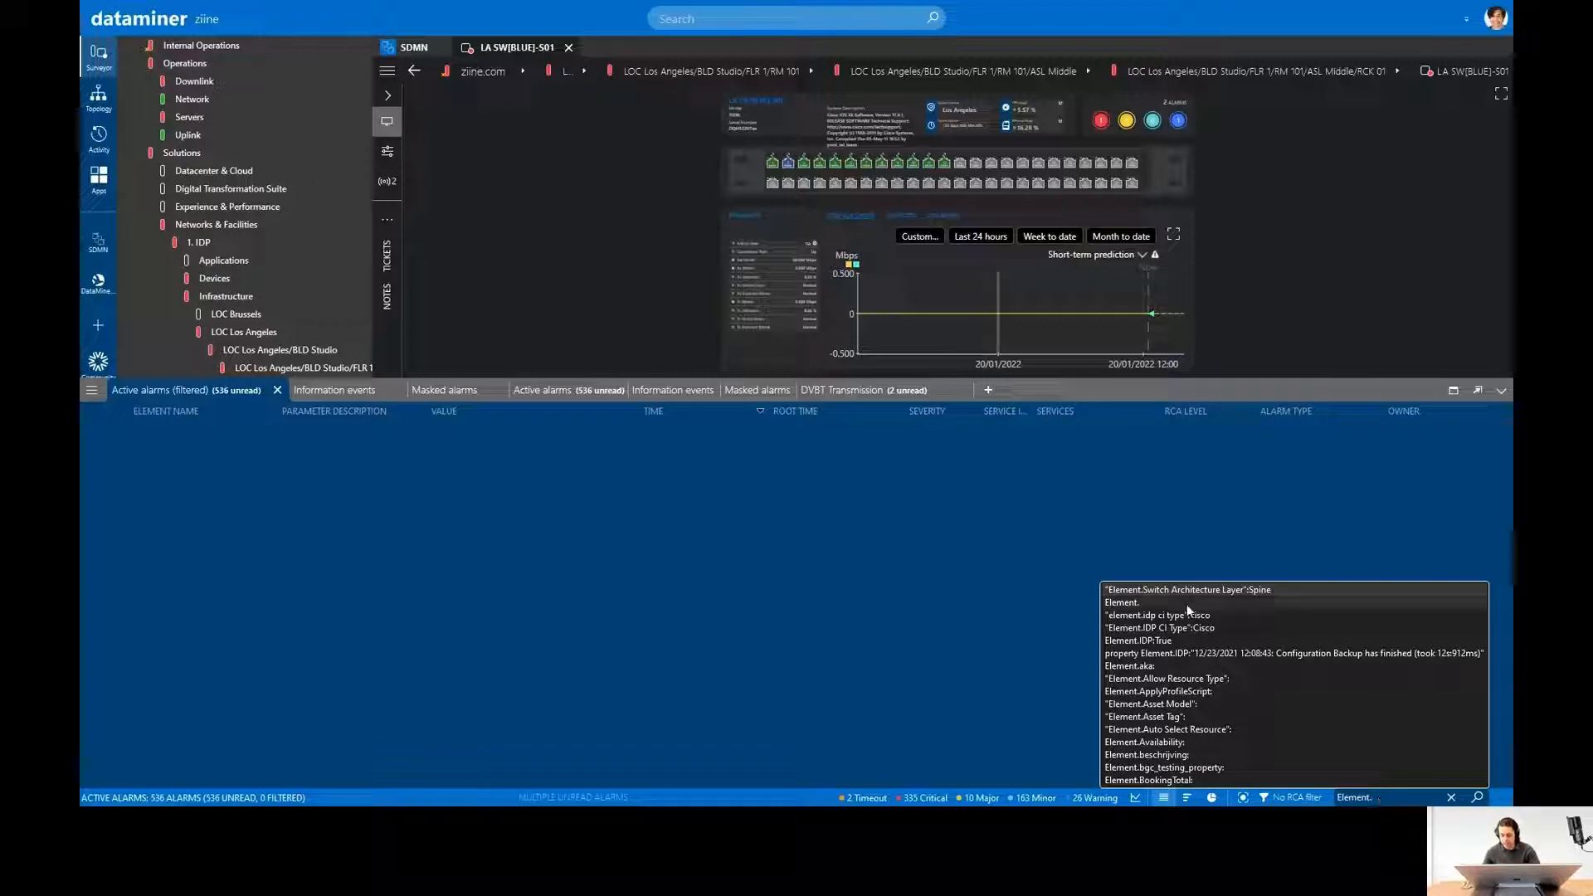
click(1277, 589)
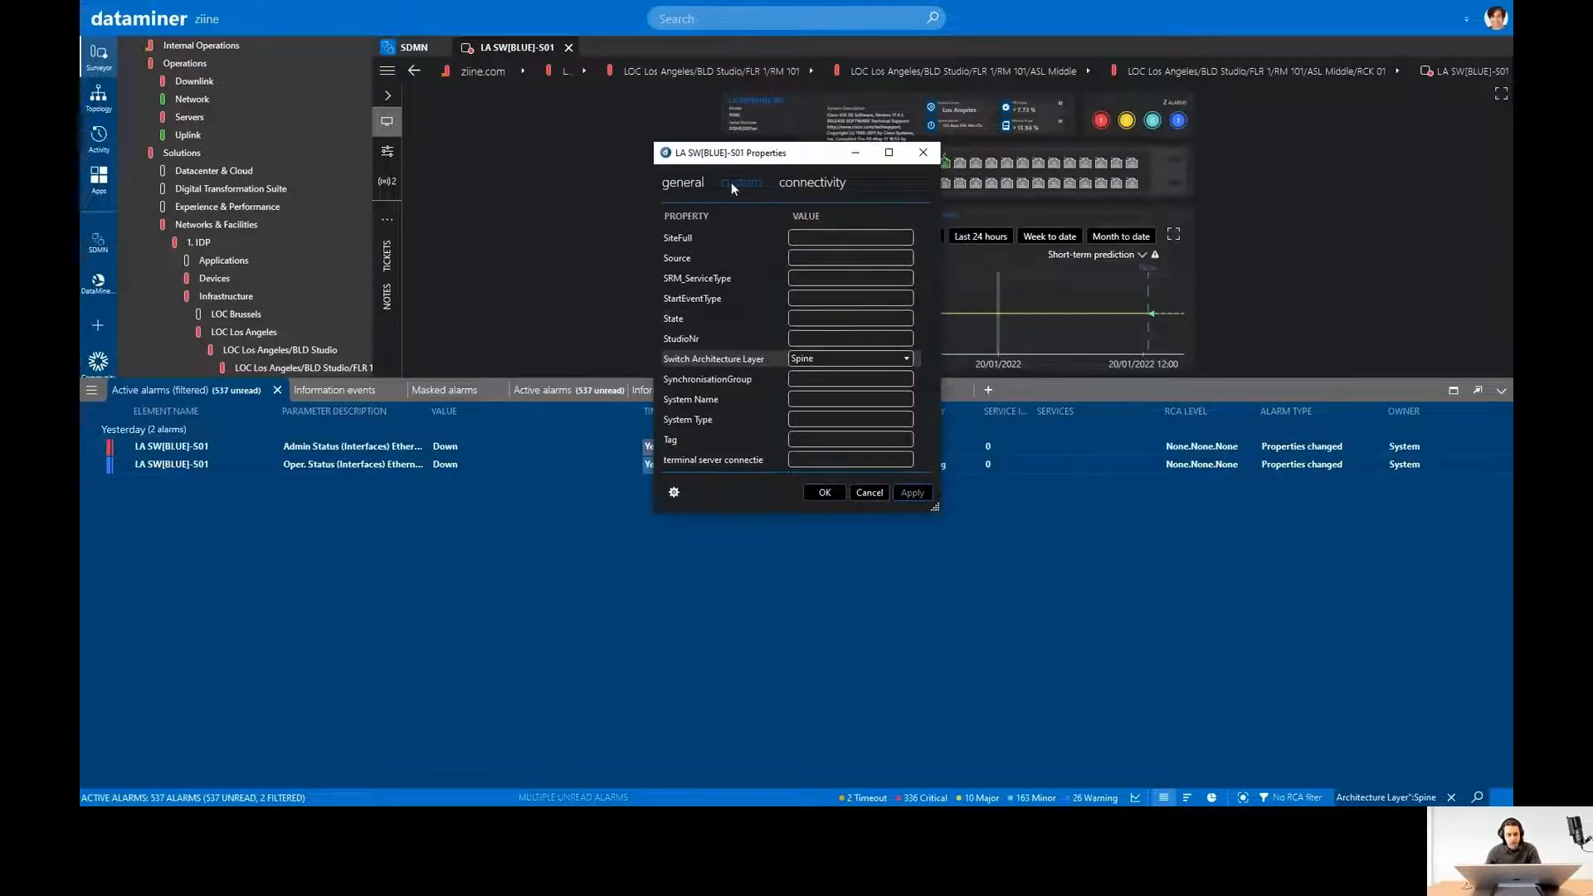
Review the definition of the Switch Architecture Layer property in the switch's custom properties, leaving it unedited.
click(674, 494)
click(699, 479)
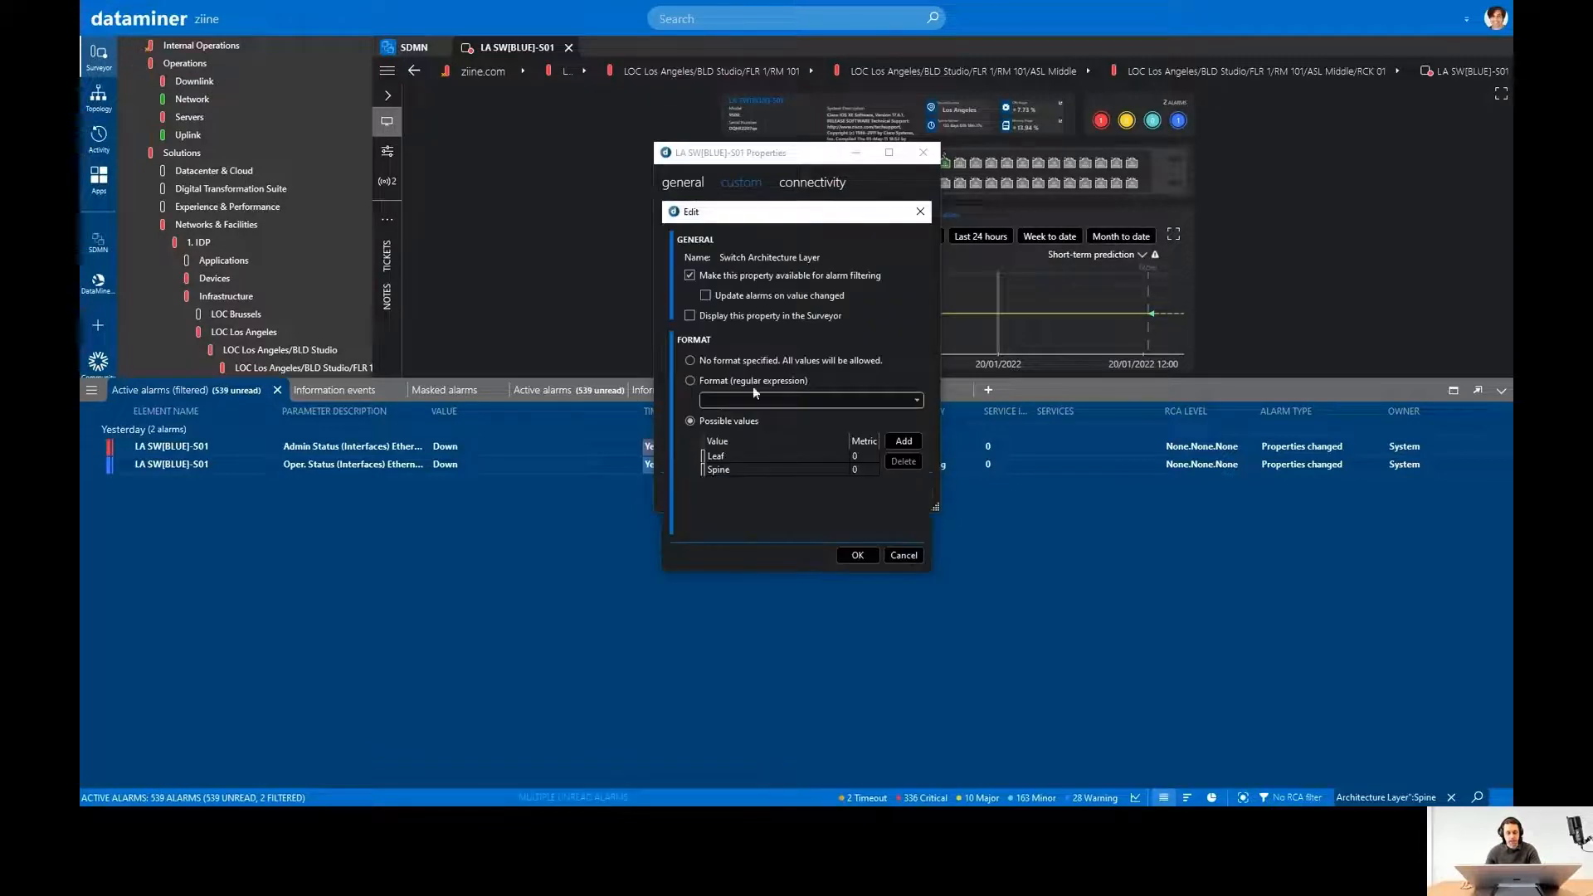
click(920, 210)
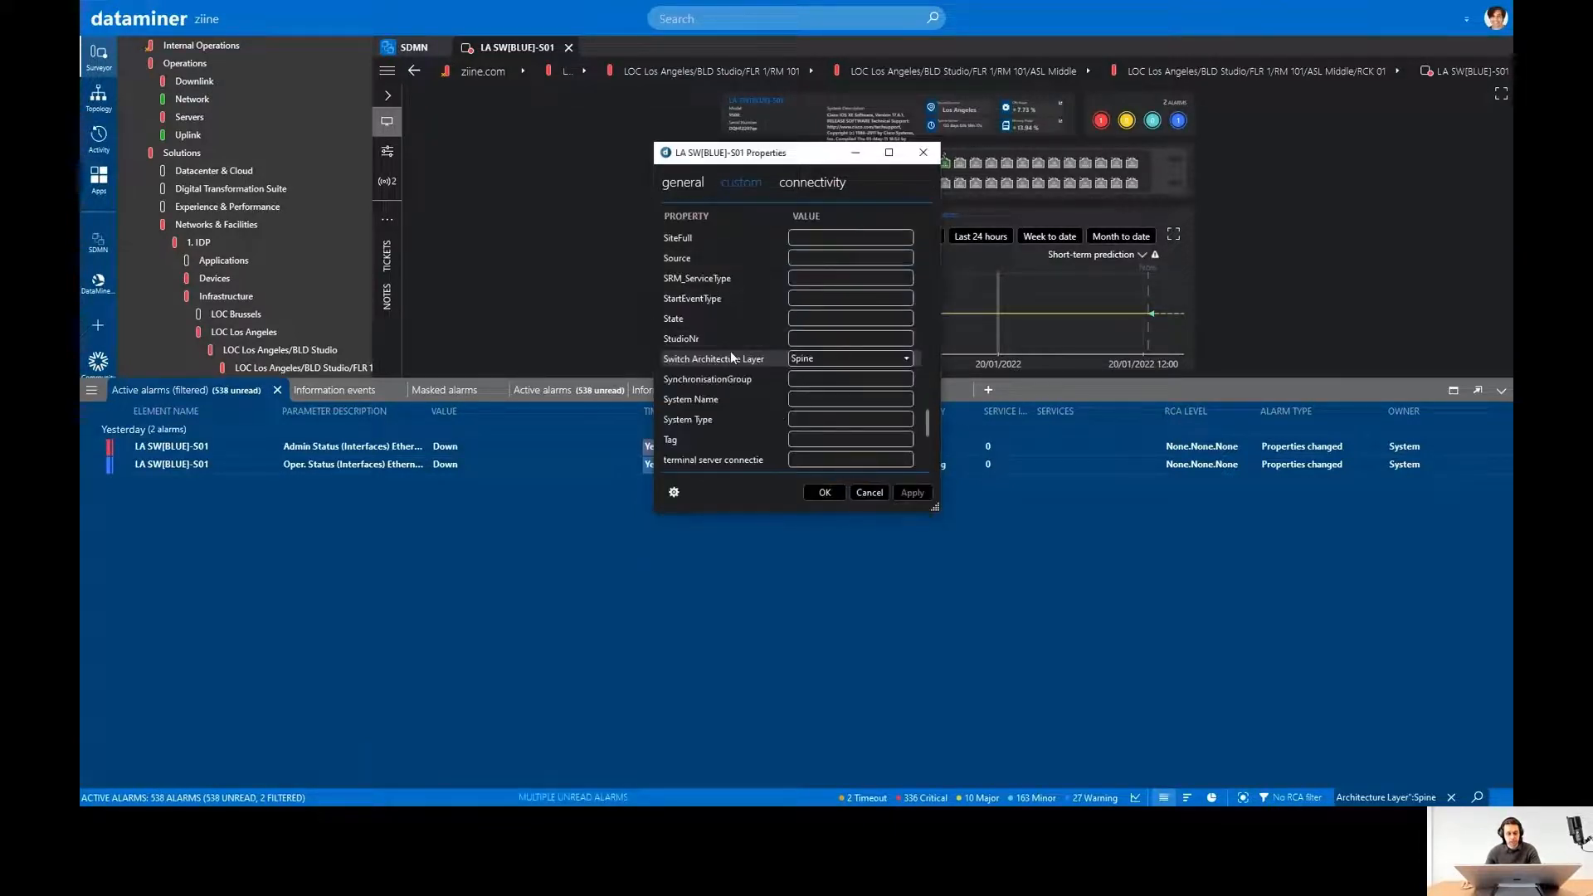
Delete the Switch Architecture Layer property from all elements and close the switch's properties.
click(673, 492)
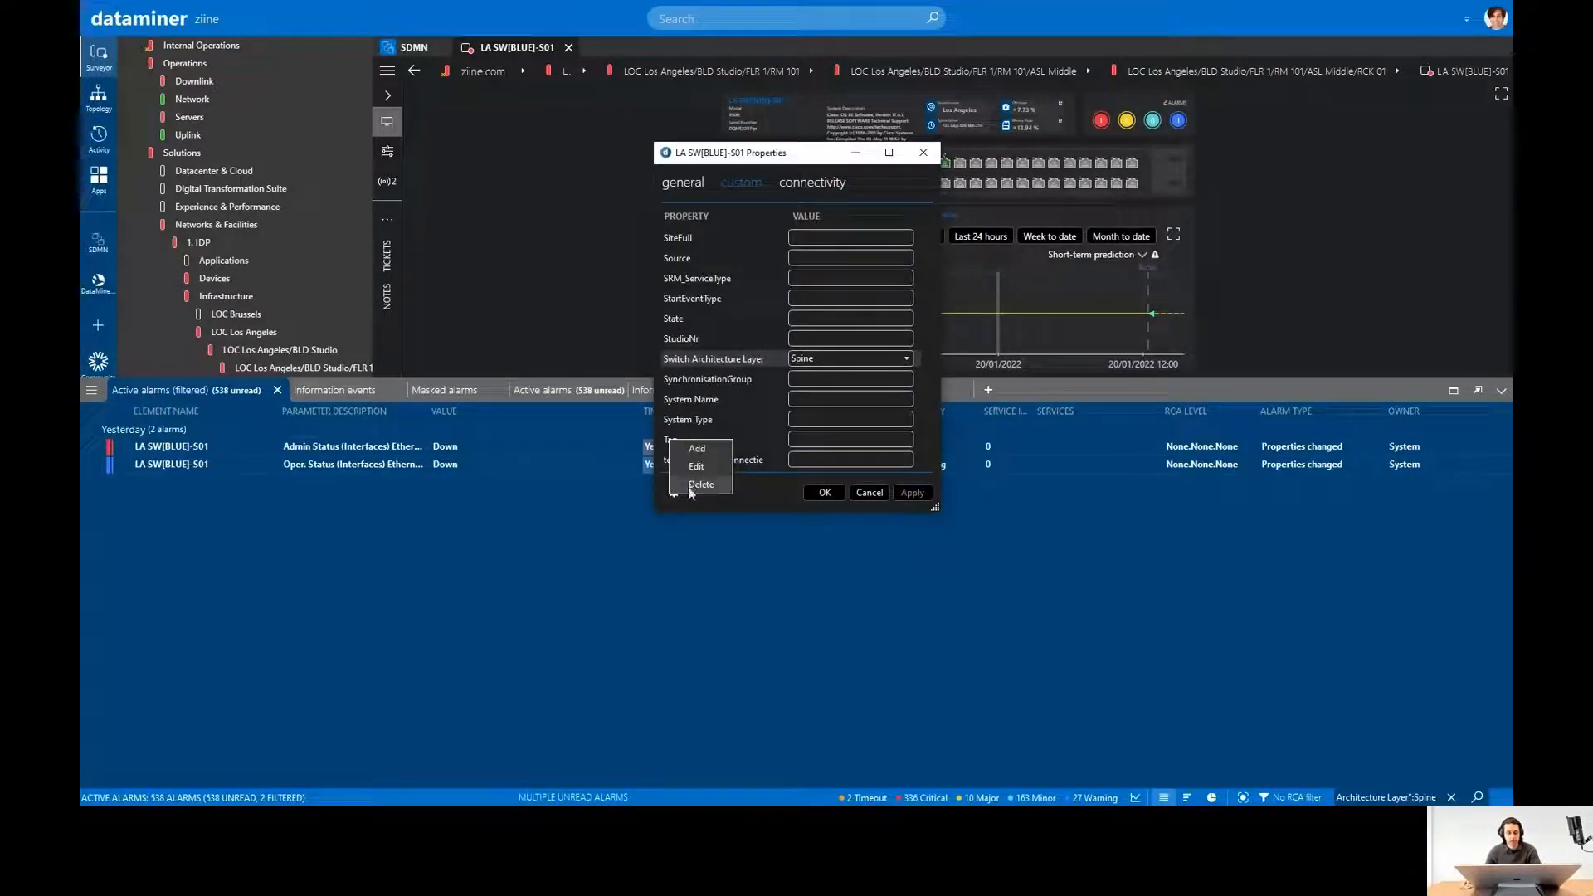
click(694, 487)
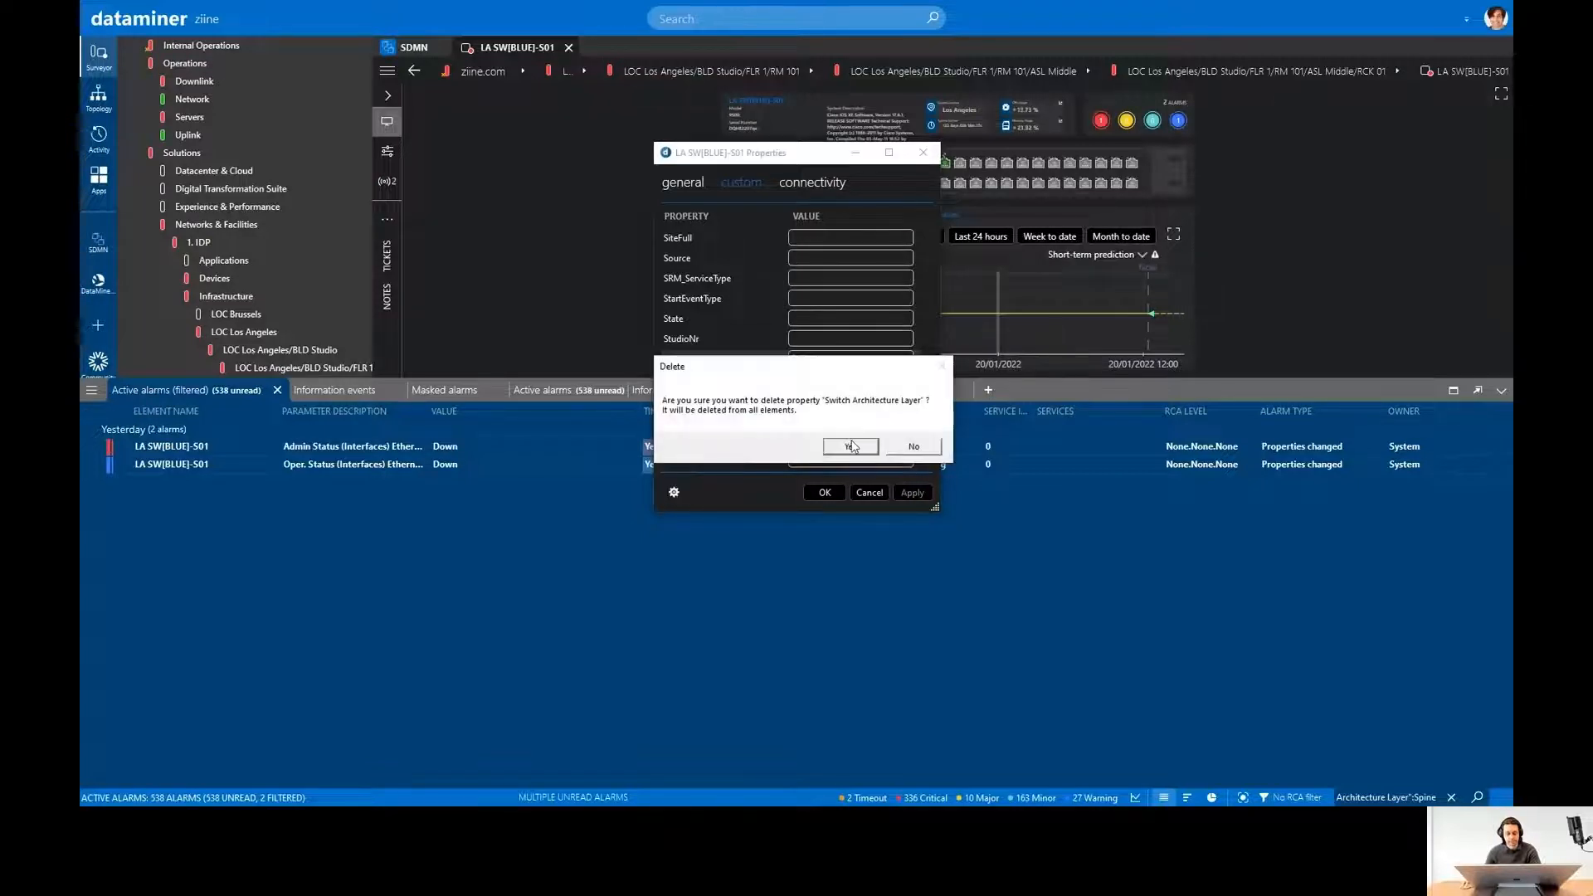
click(852, 447)
click(923, 153)
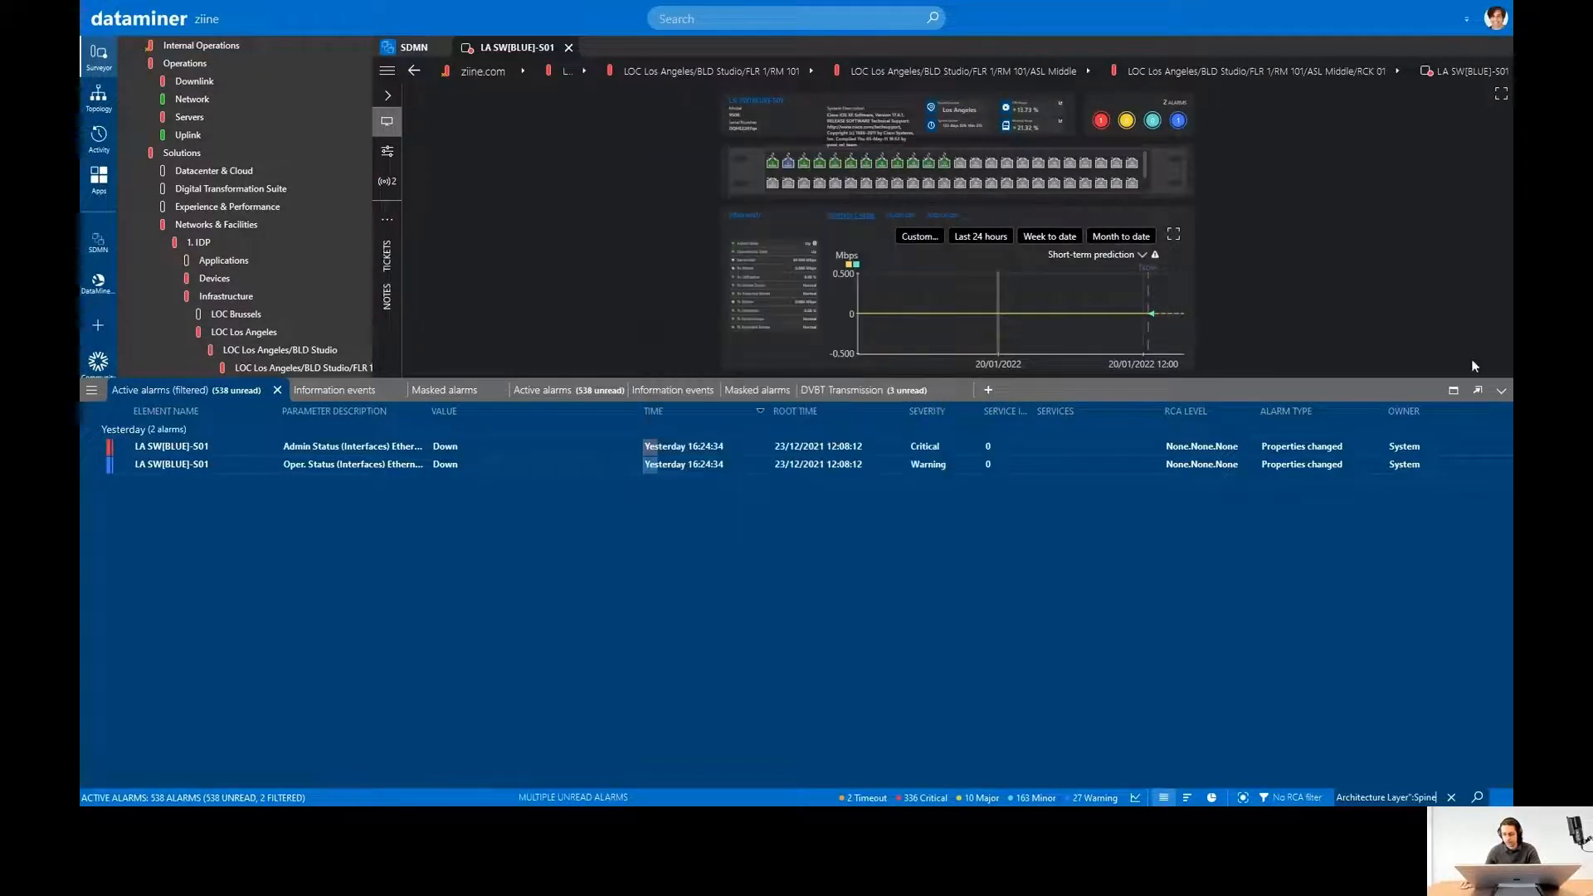